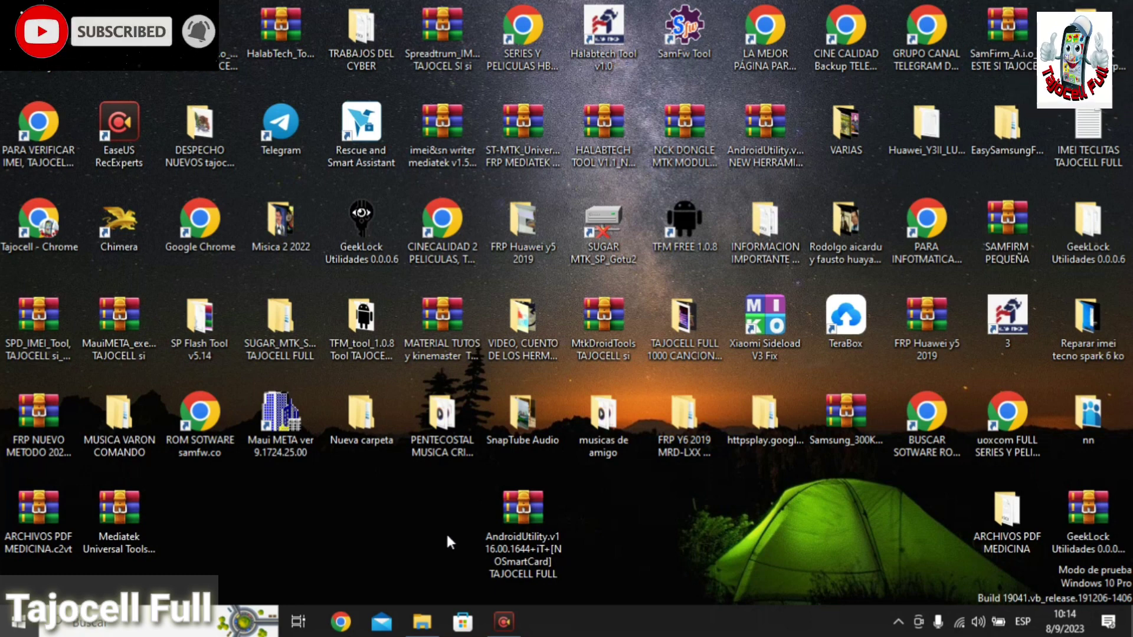
pyautogui.moveTo(487, 503); pyautogui.dragTo(656, 556)
pyautogui.moveTo(615, 587); pyautogui.dragTo(416, 519)
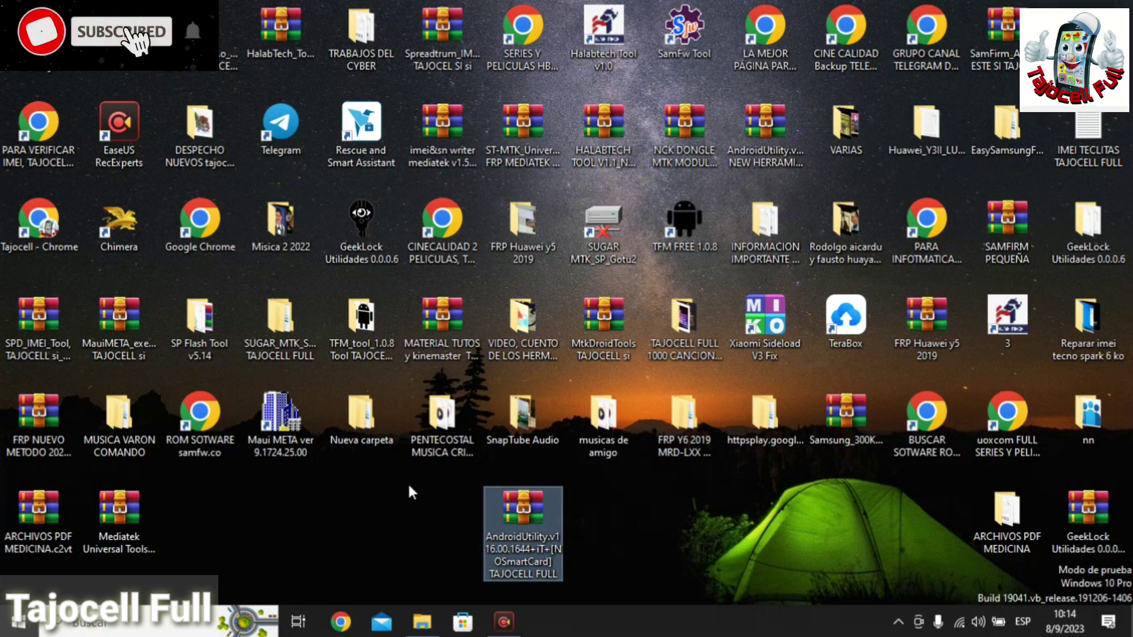
pyautogui.moveTo(404, 477)
pyautogui.mouseDown()
pyautogui.moveTo(536, 535)
pyautogui.moveTo(617, 604)
pyautogui.moveTo(423, 483)
pyautogui.moveTo(423, 470)
pyautogui.moveTo(420, 479)
pyautogui.mouseUp()
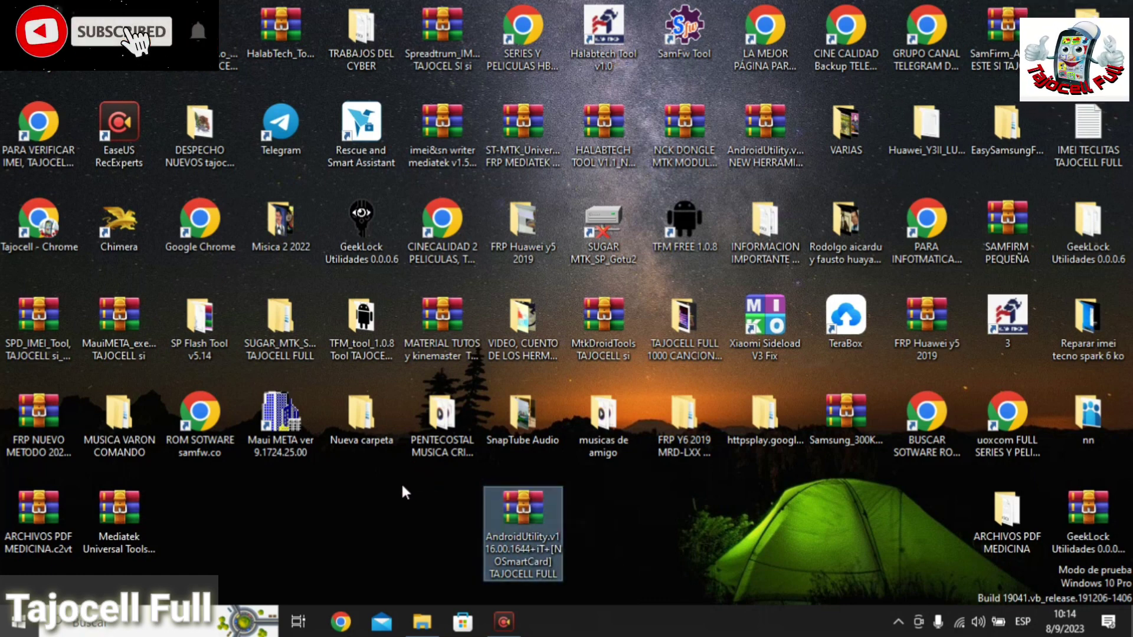
pyautogui.click(649, 541)
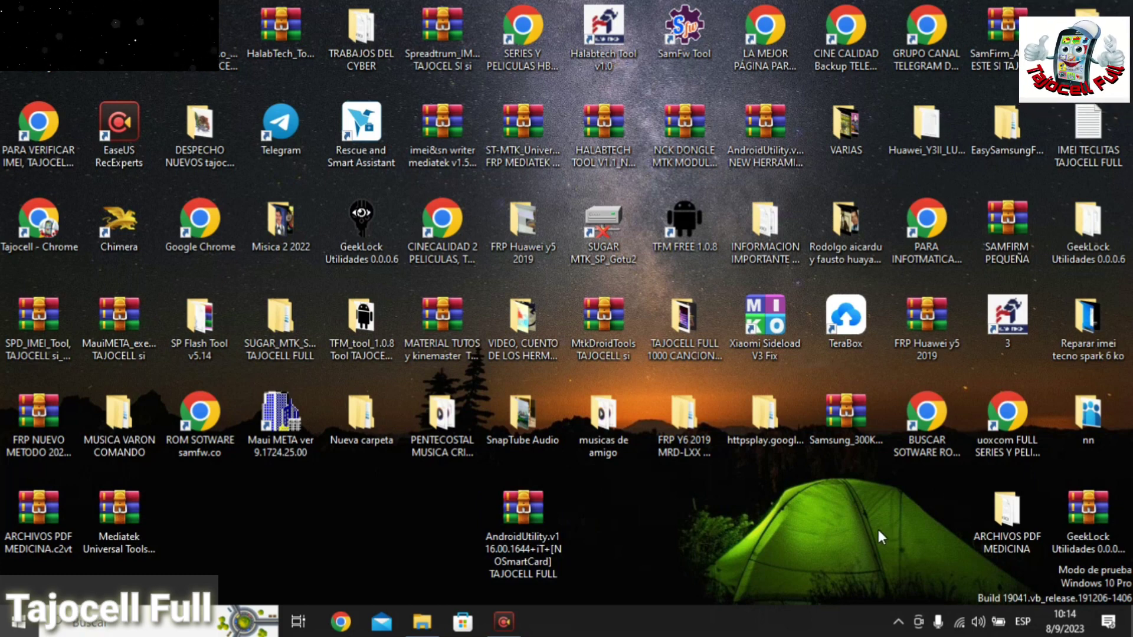
# - Check the real-time protection setting in the antivirus and threat protection configuration of Windows Security, and close the window
pyautogui.click(898, 622)
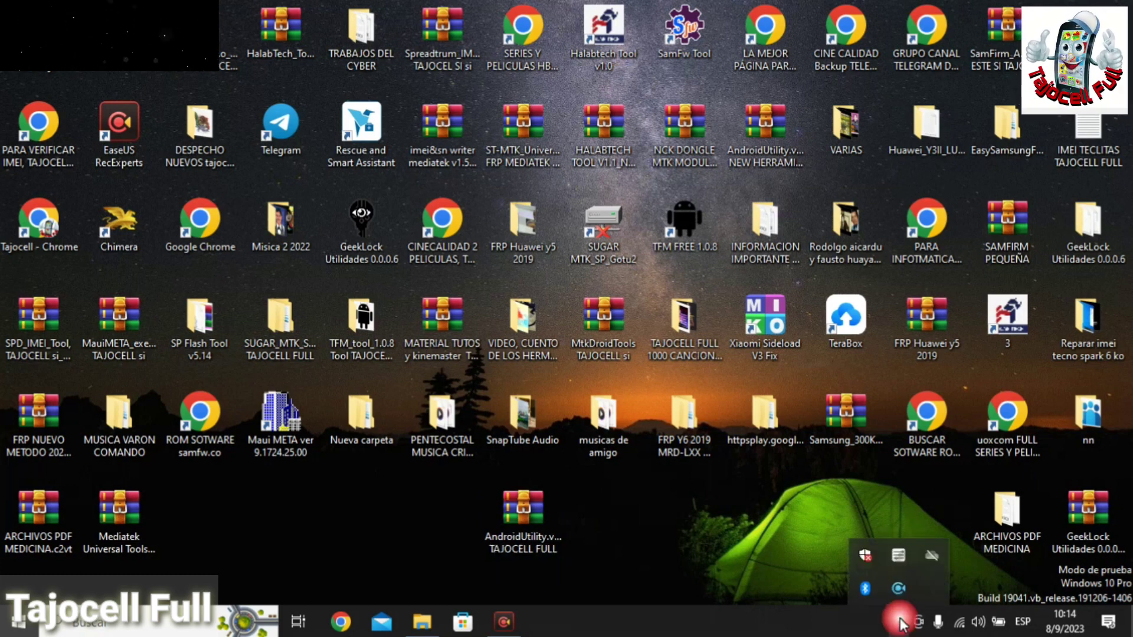
pyautogui.click(868, 554)
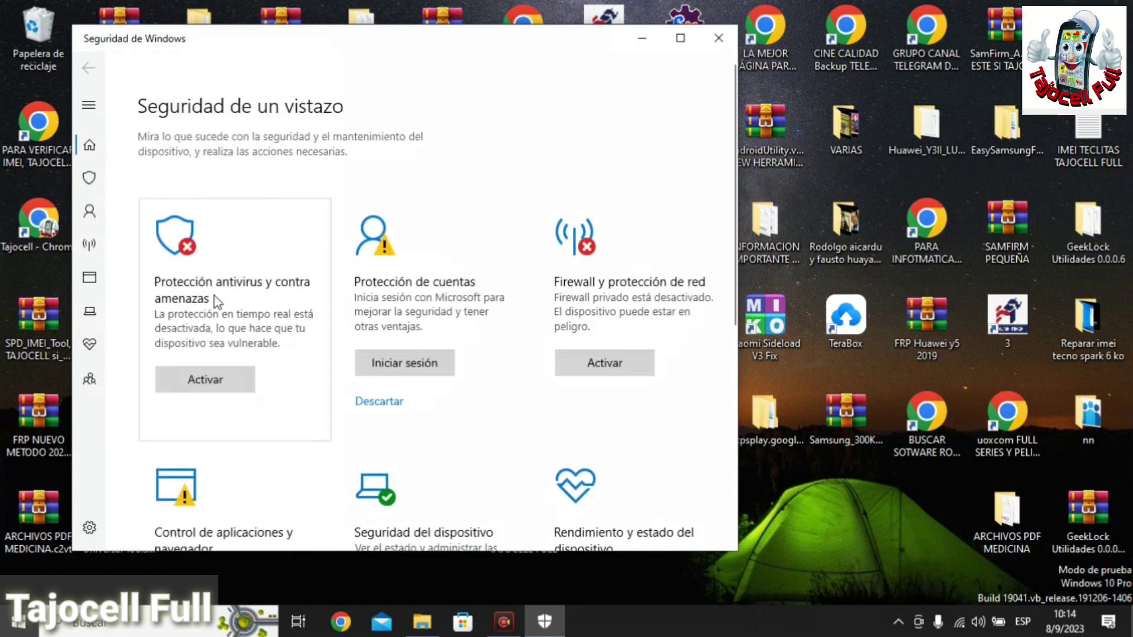
pyautogui.click(239, 257)
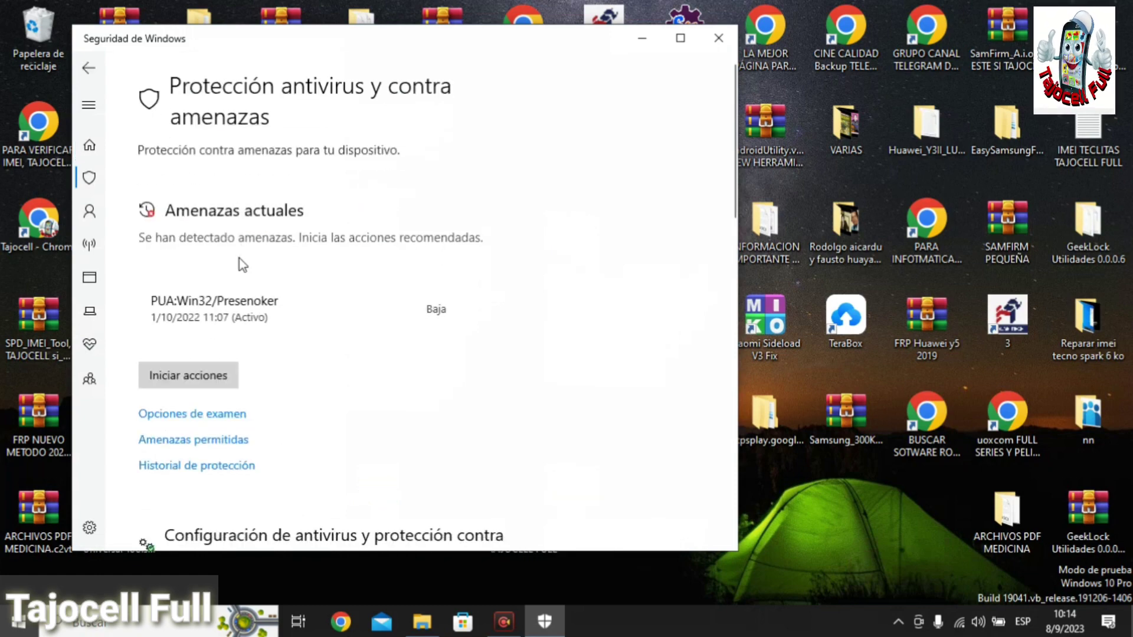
pyautogui.scroll(-5, 211, 398)
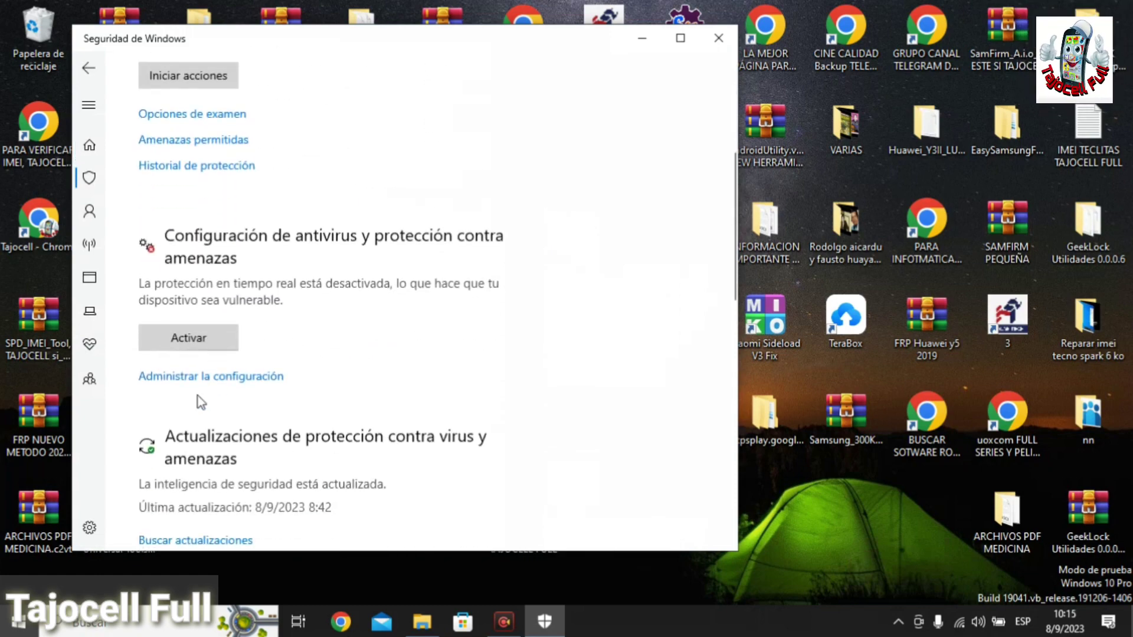
pyautogui.scroll(3, 183, 387)
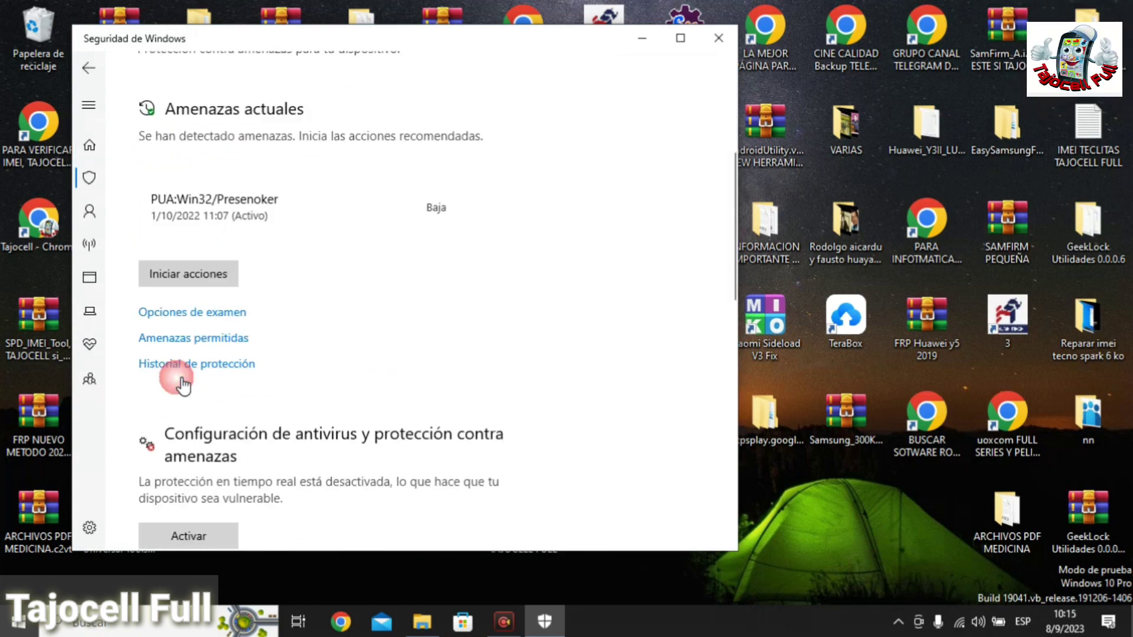
pyautogui.click(183, 384)
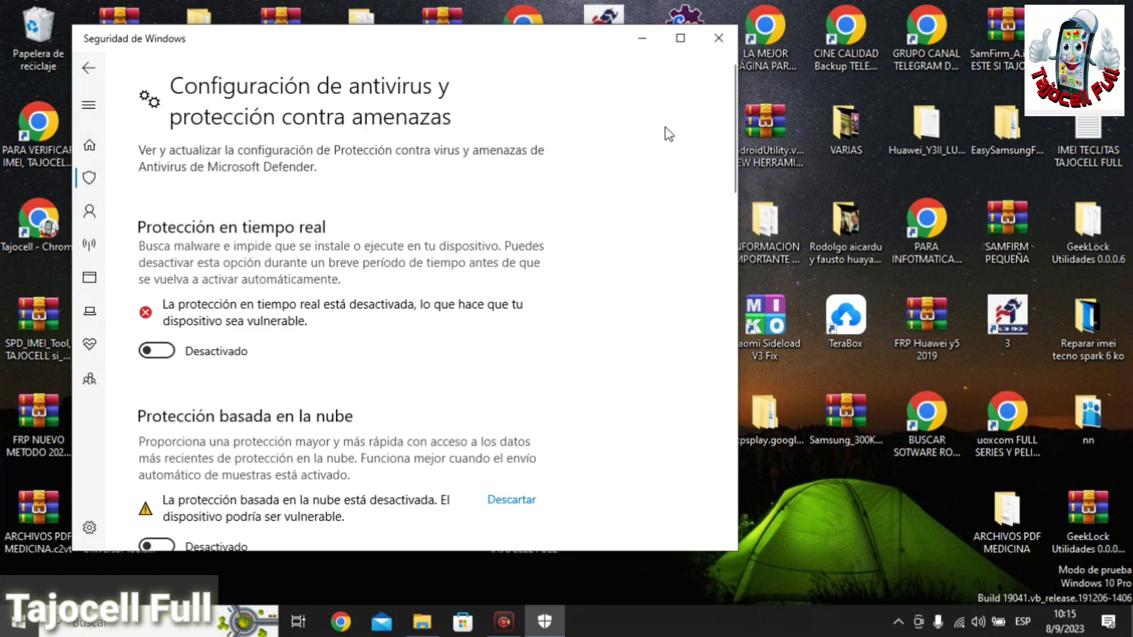
pyautogui.click(718, 37)
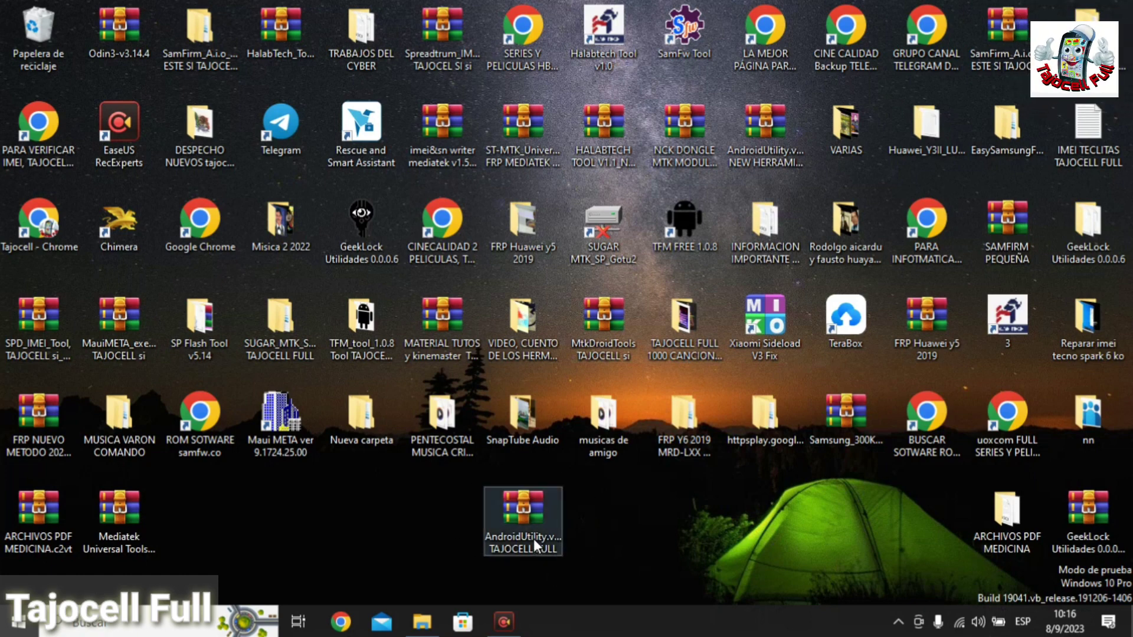
pyautogui.click(547, 531)
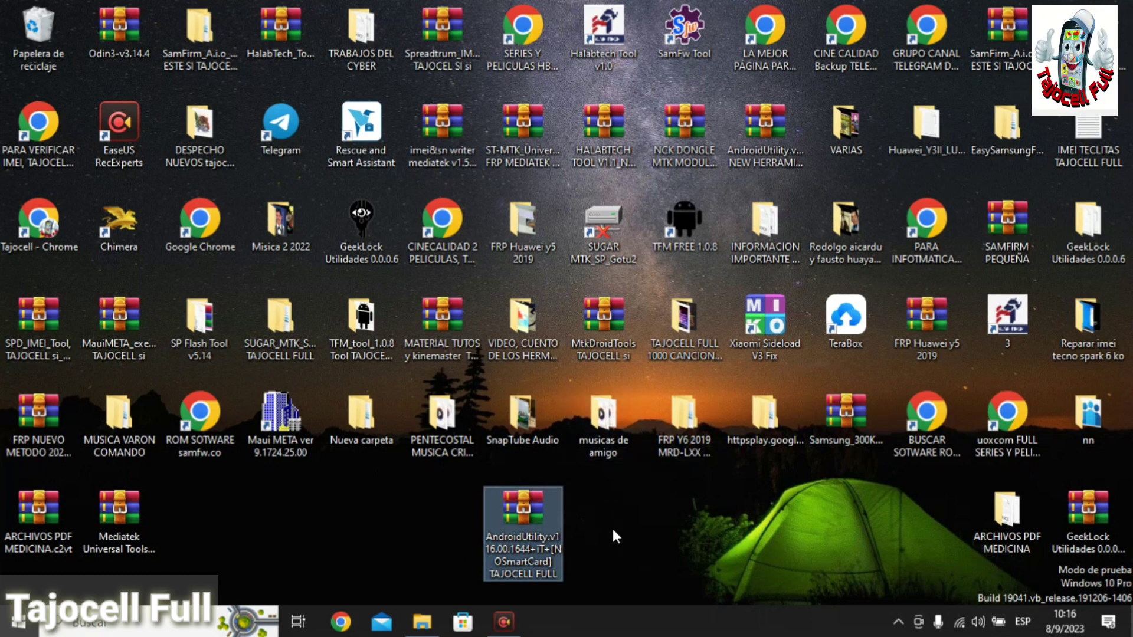
pyautogui.moveTo(418, 511); pyautogui.dragTo(659, 562)
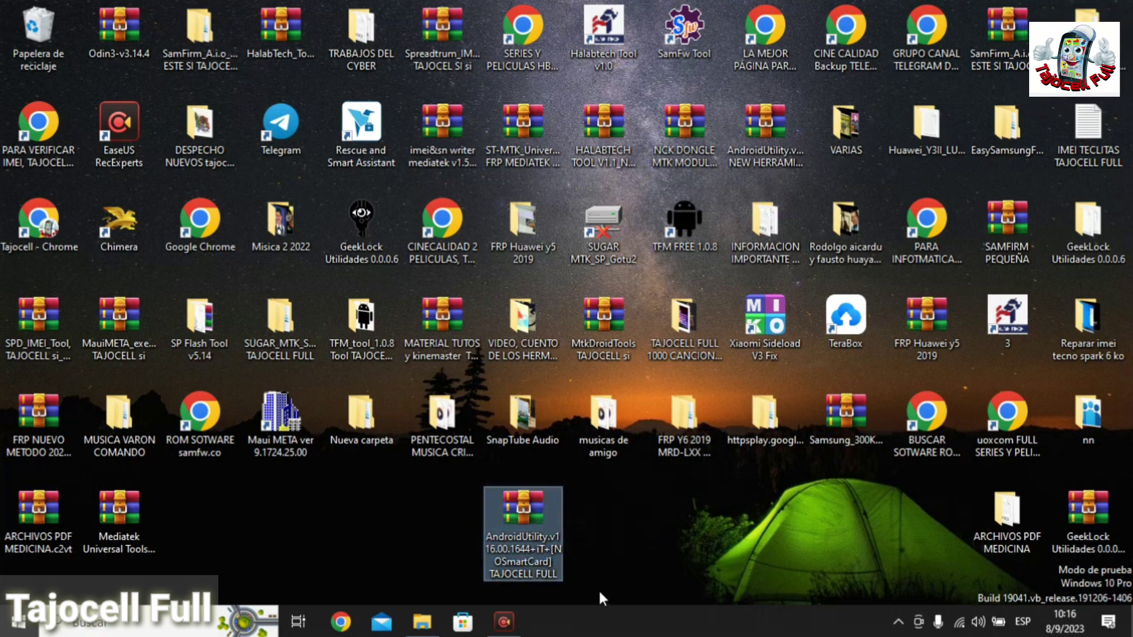
pyautogui.moveTo(599, 590); pyautogui.dragTo(432, 467)
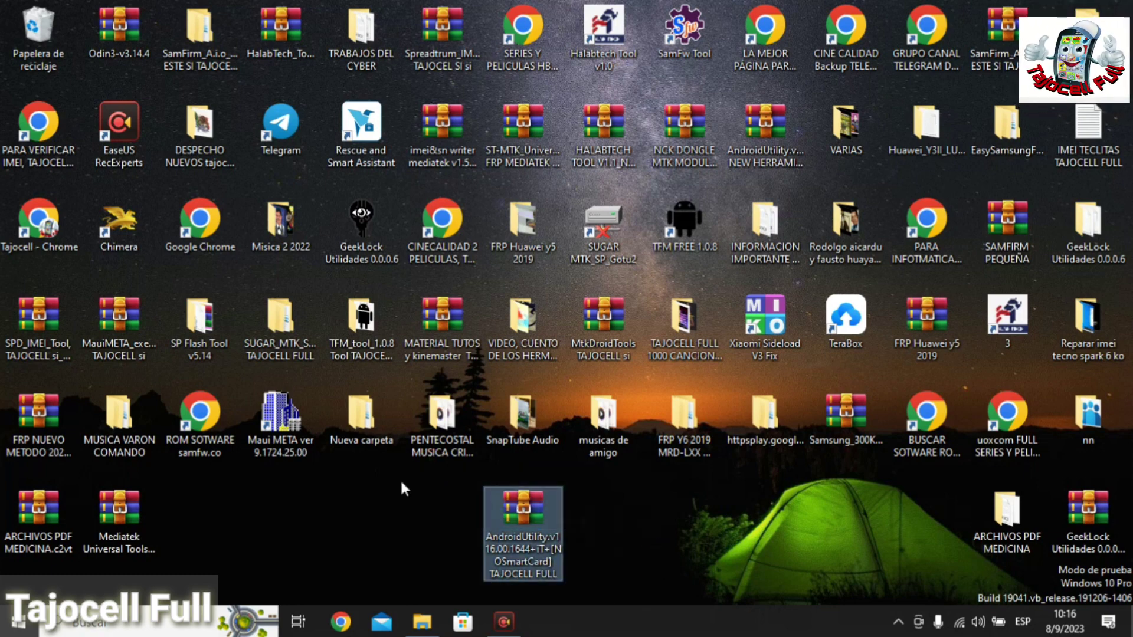
pyautogui.click(385, 479)
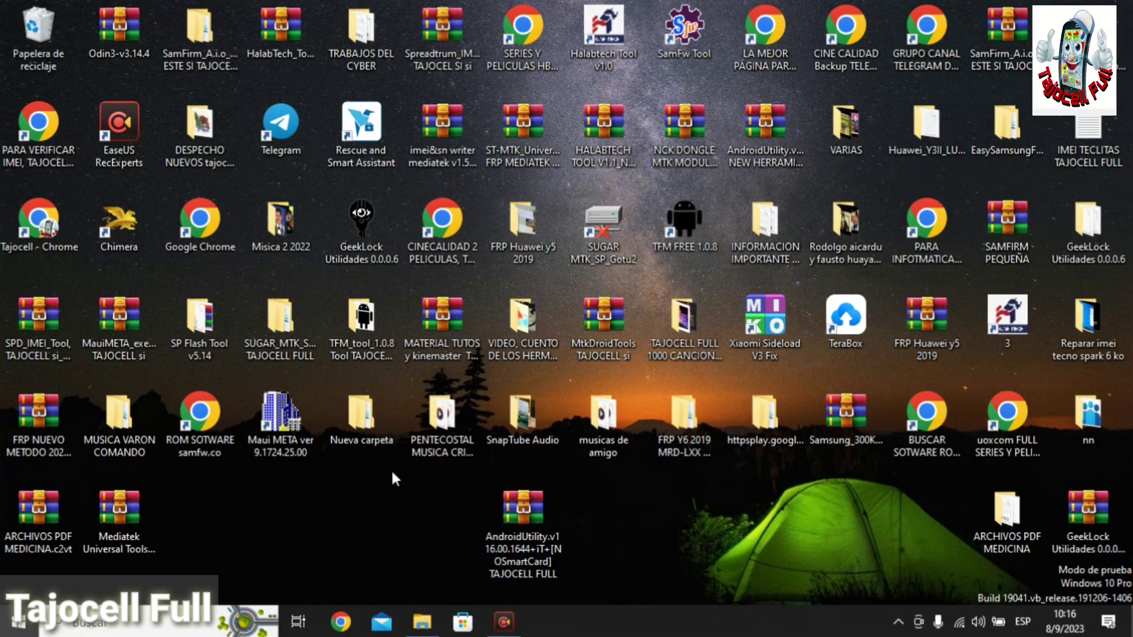
pyautogui.click(590, 532)
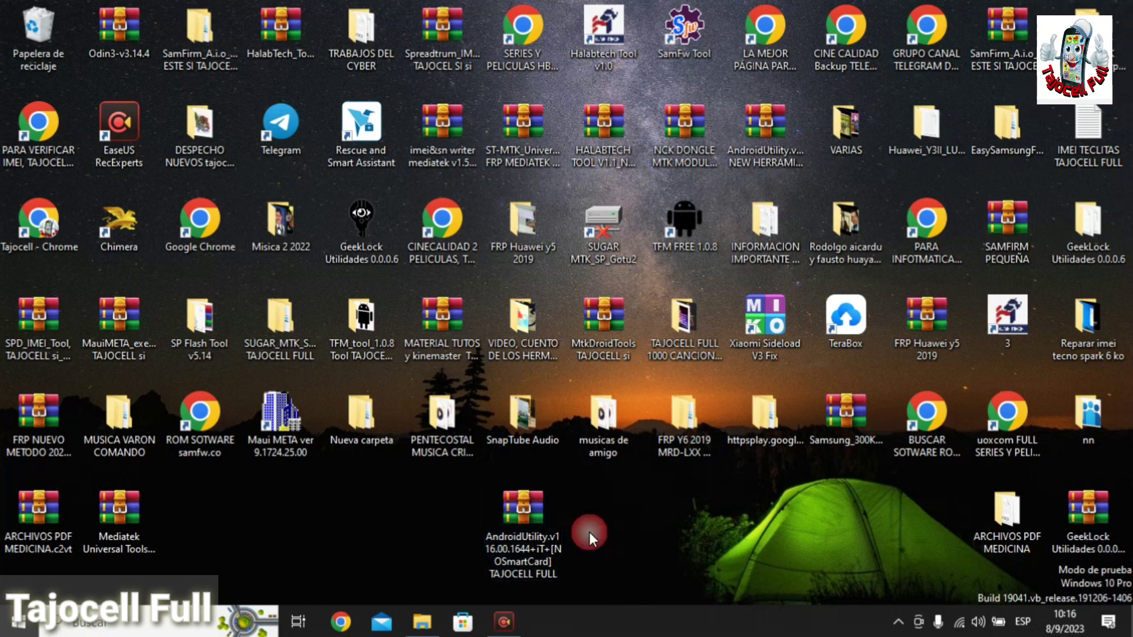
# - Extract the AndroidUtility.v116.00.1644 archive into a folder of the same name and place that folder beside the archive on the desktop
pyautogui.rightClick(519, 523)
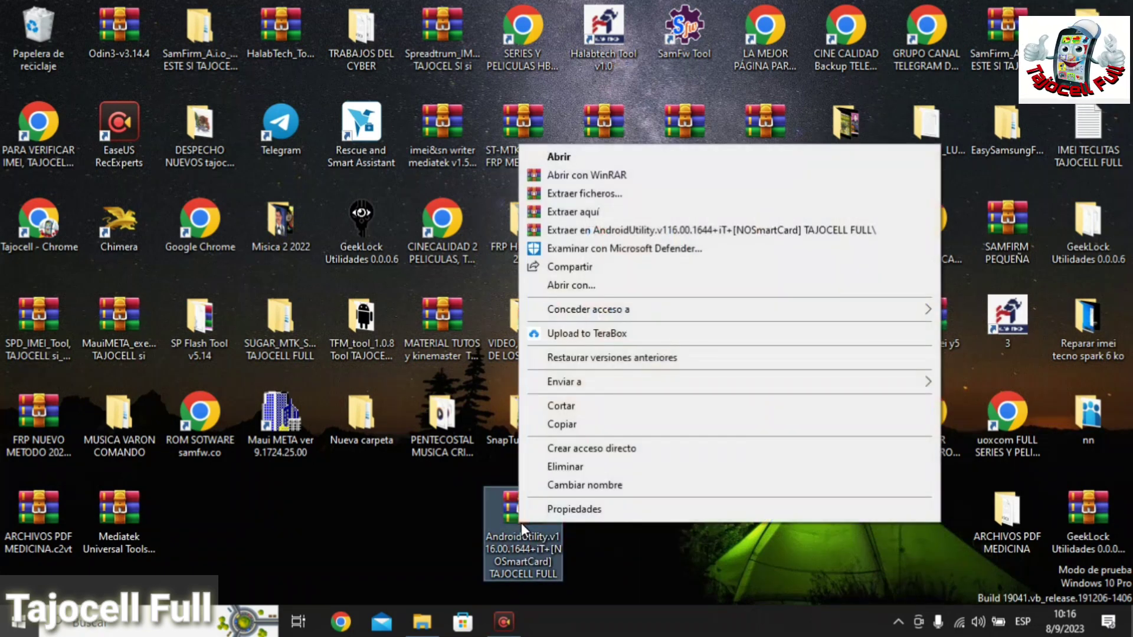
pyautogui.click(719, 232)
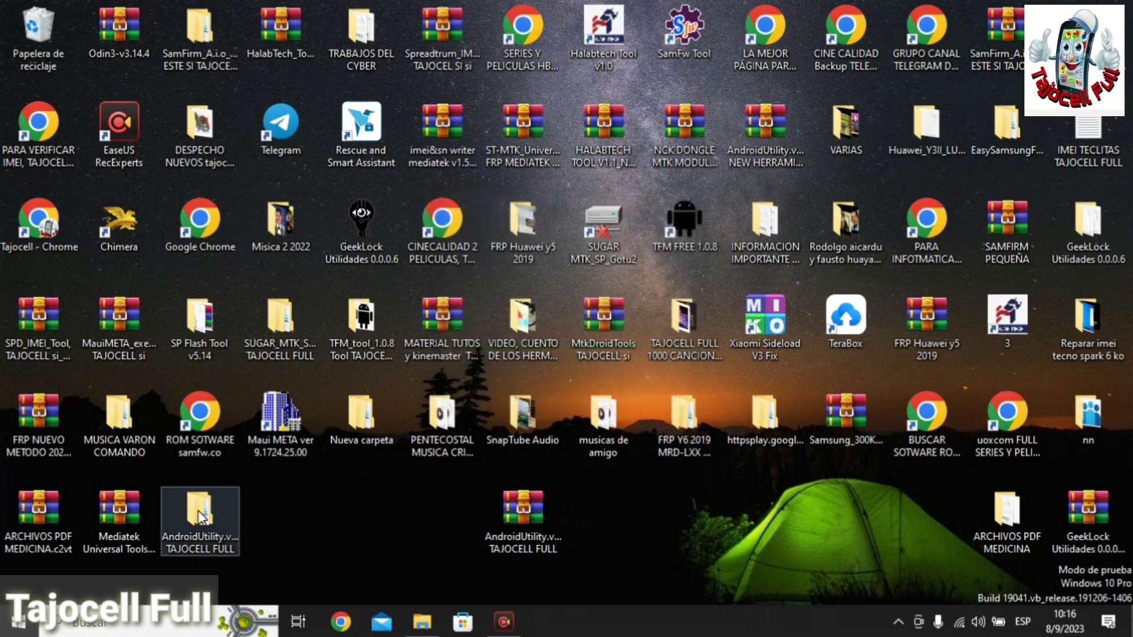
pyautogui.moveTo(299, 523); pyautogui.dragTo(394, 522)
pyautogui.moveTo(535, 511); pyautogui.dragTo(608, 512)
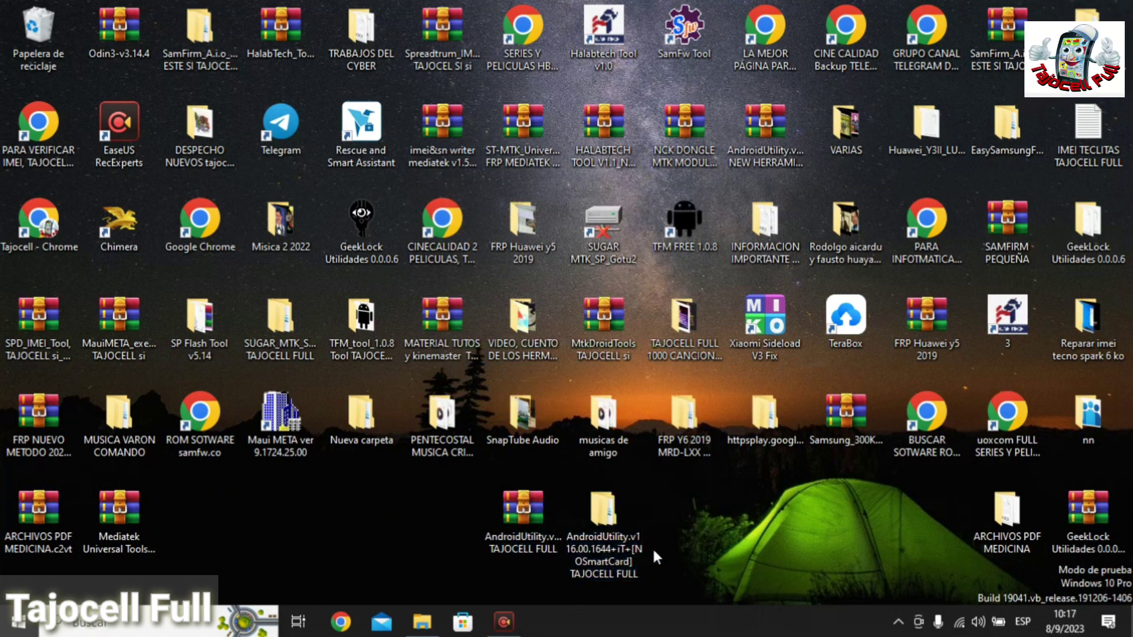
# - Launch AndroidUtility from the AndroidUtility.v116.00.1644 iT subfolder of the extracted folder
pyautogui.doubleClick(597, 508)
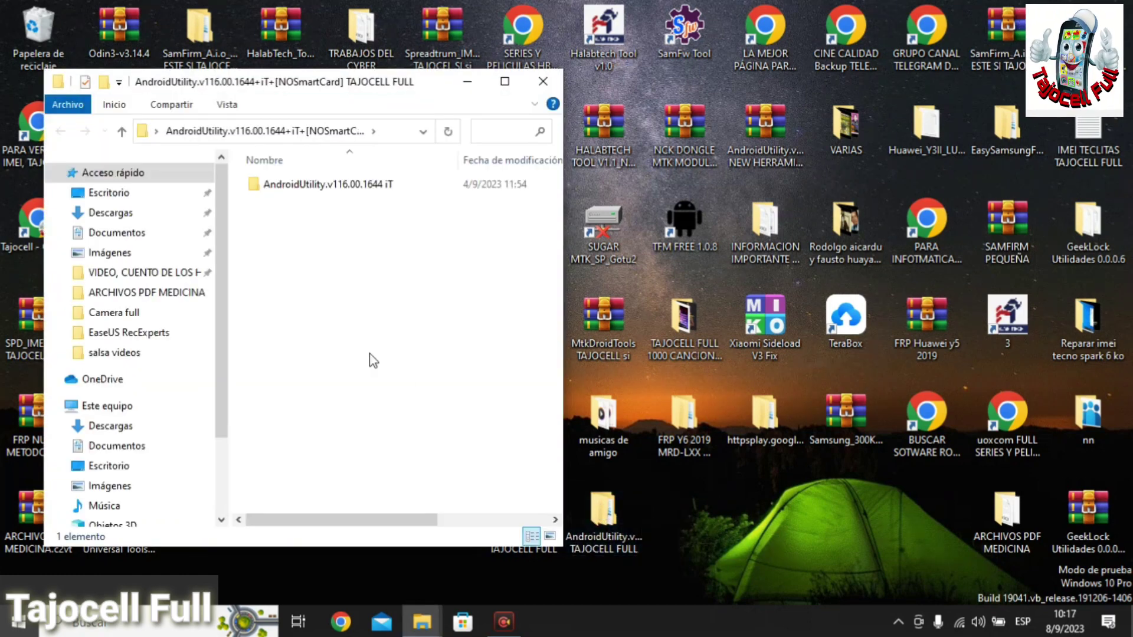
pyautogui.doubleClick(318, 185)
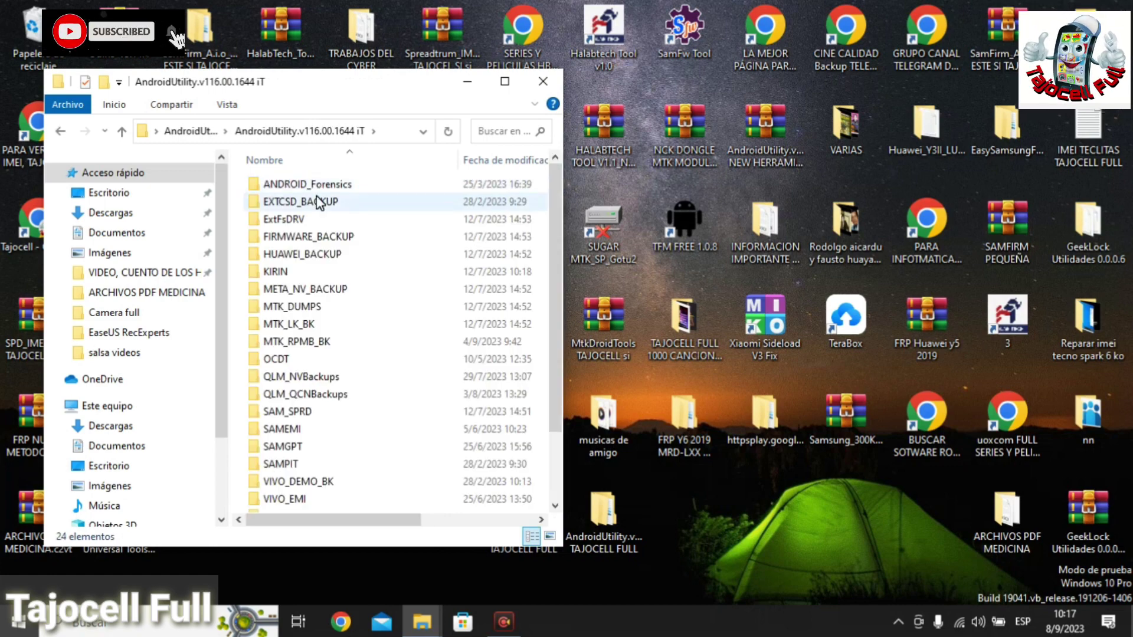
pyautogui.scroll(-2, 335, 336)
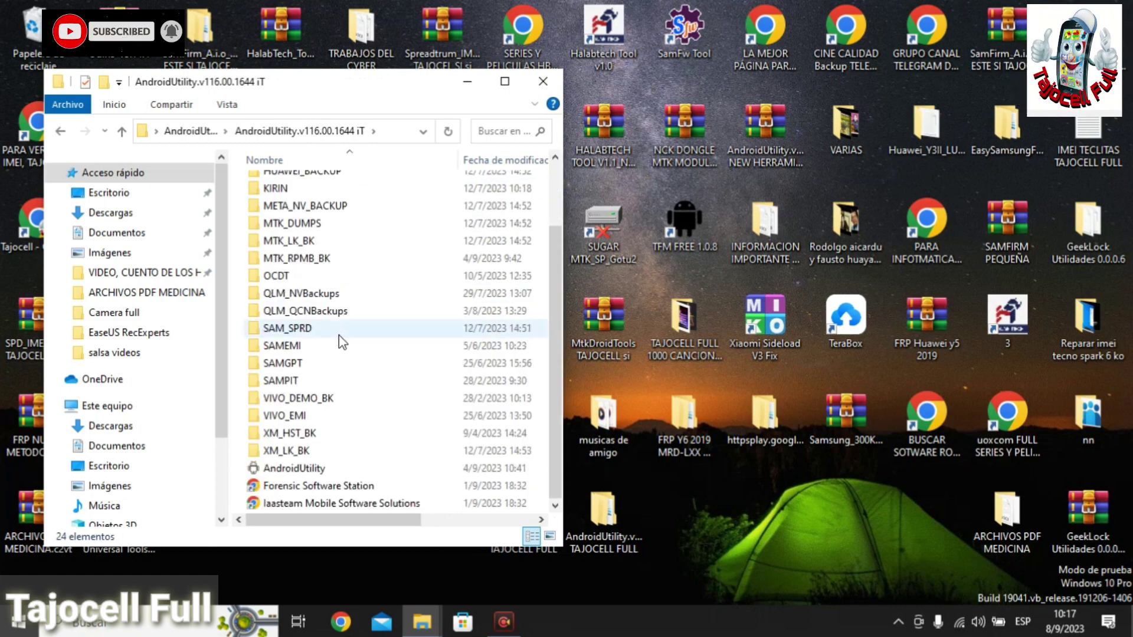
pyautogui.doubleClick(292, 466)
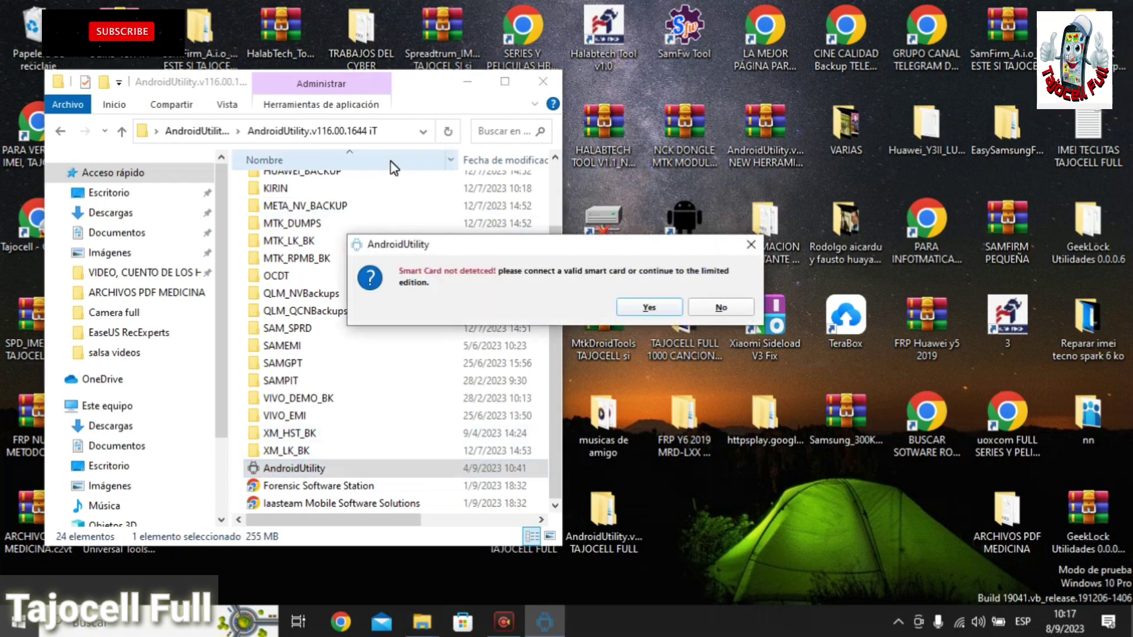
# - Minimize the folder window and continue into the limited edition of Android Utility without a smart card
pyautogui.click(467, 82)
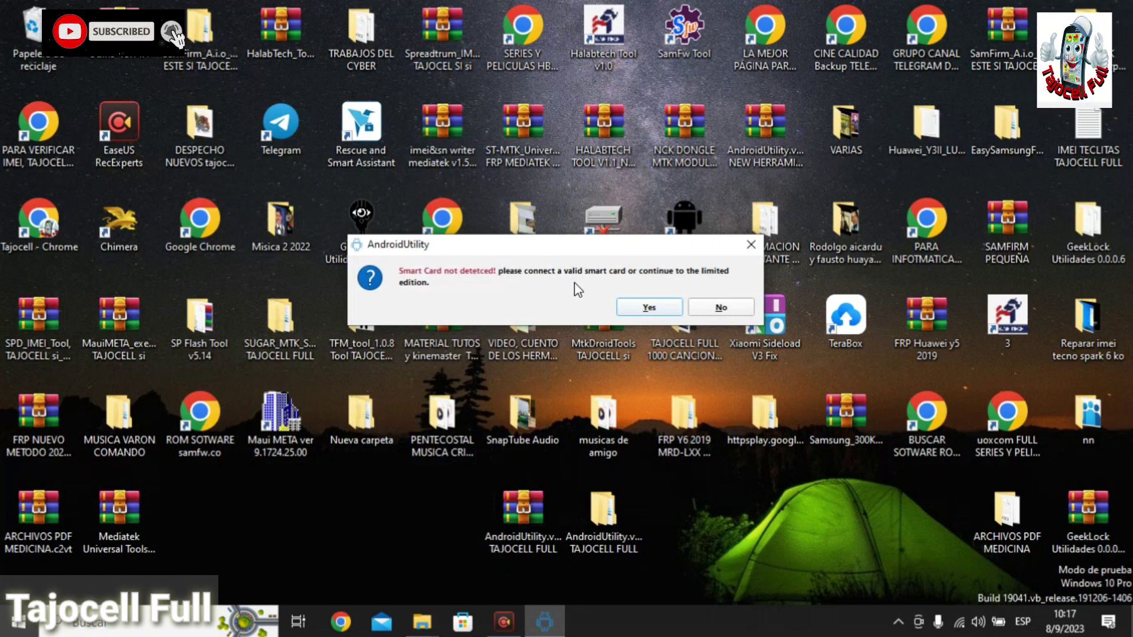
pyautogui.click(646, 304)
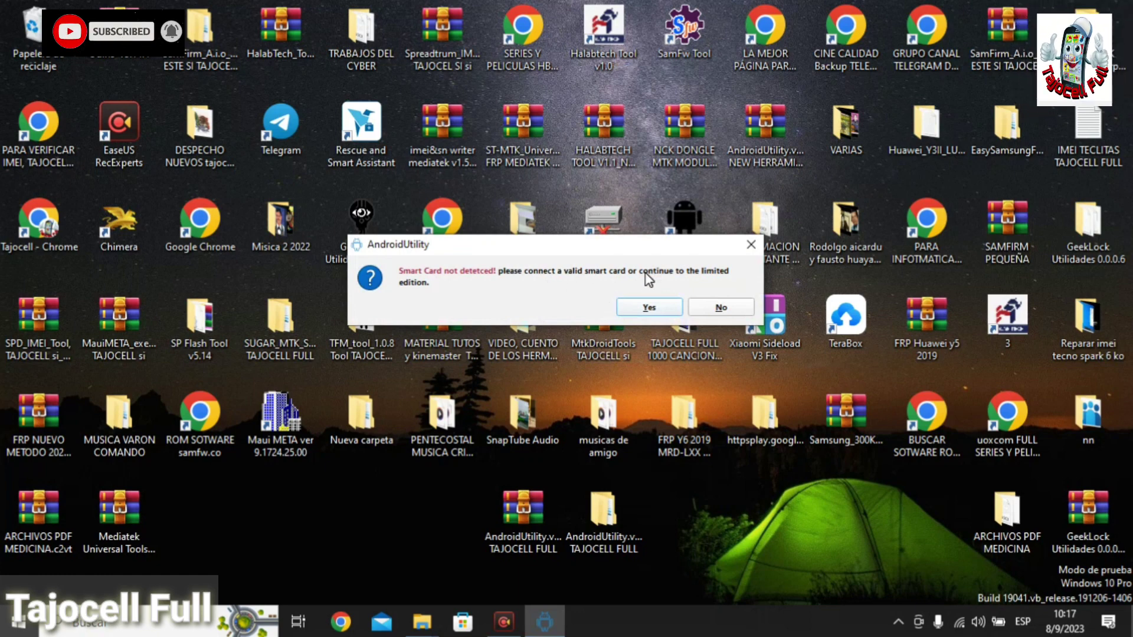
pyautogui.click(644, 307)
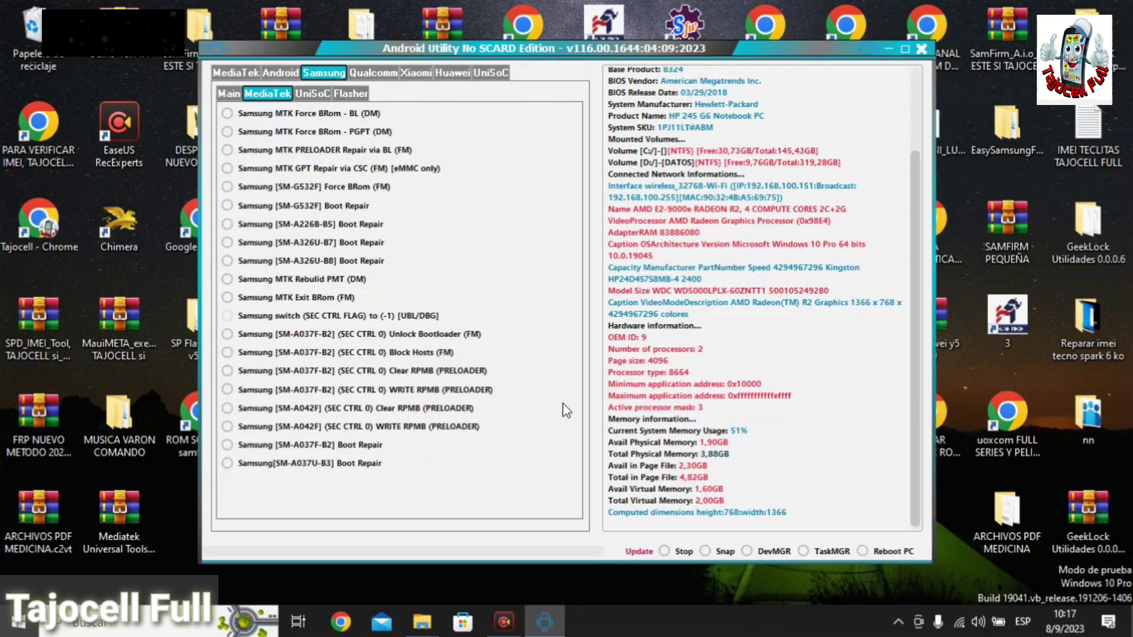
pyautogui.moveTo(760, 53)
pyautogui.mouseDown()
pyautogui.moveTo(819, 43)
pyautogui.moveTo(755, 62)
pyautogui.moveTo(775, 53)
pyautogui.mouseUp()
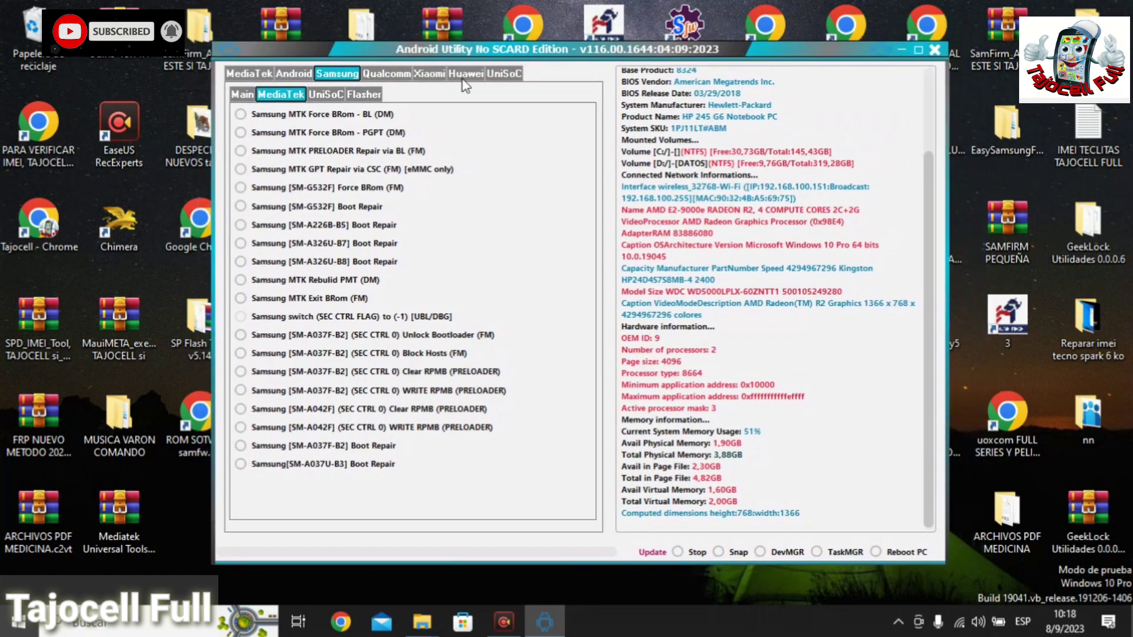
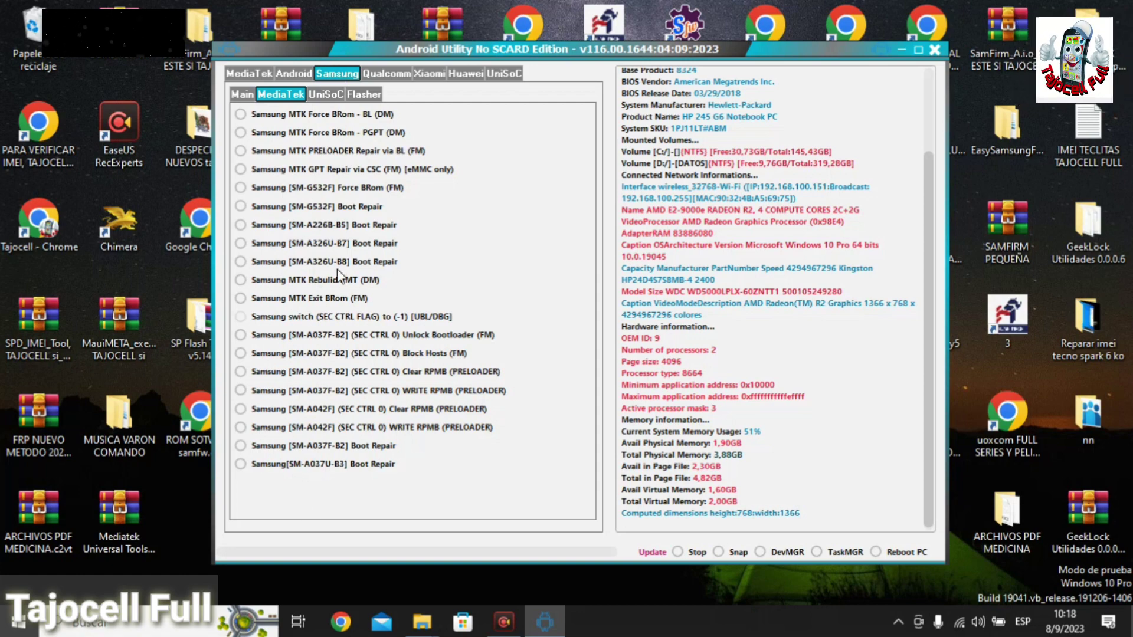
# - Try the main Samsung functions Samsung Activate ADB New SEC (MTP) and Samsung Activate ADB (MTP)
pyautogui.click(339, 72)
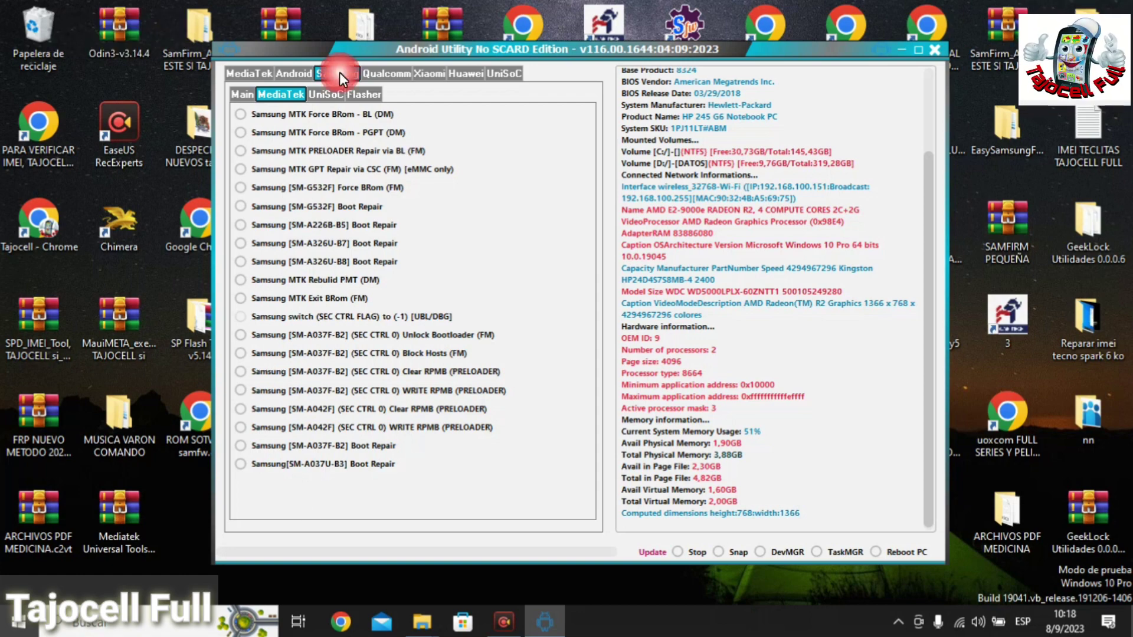
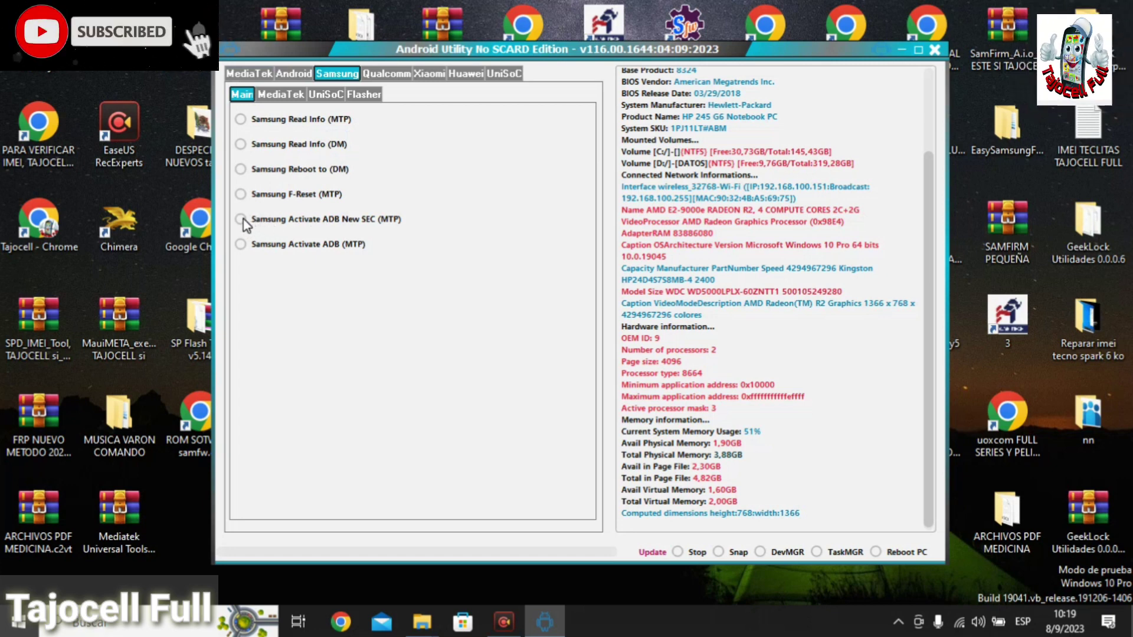
pyautogui.click(241, 219)
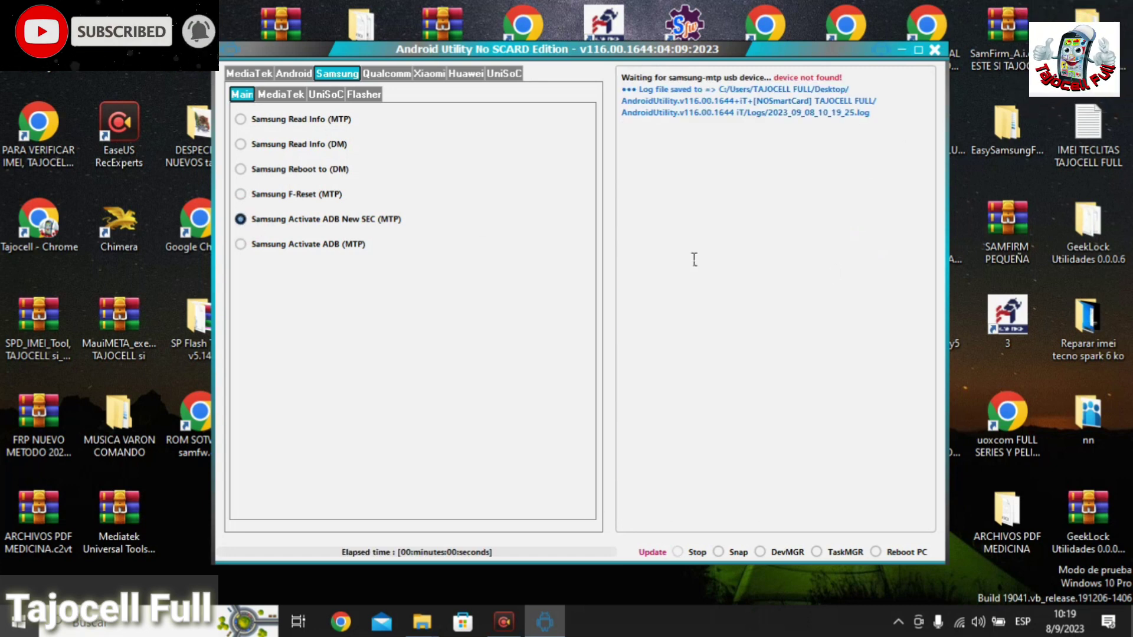
pyautogui.click(241, 246)
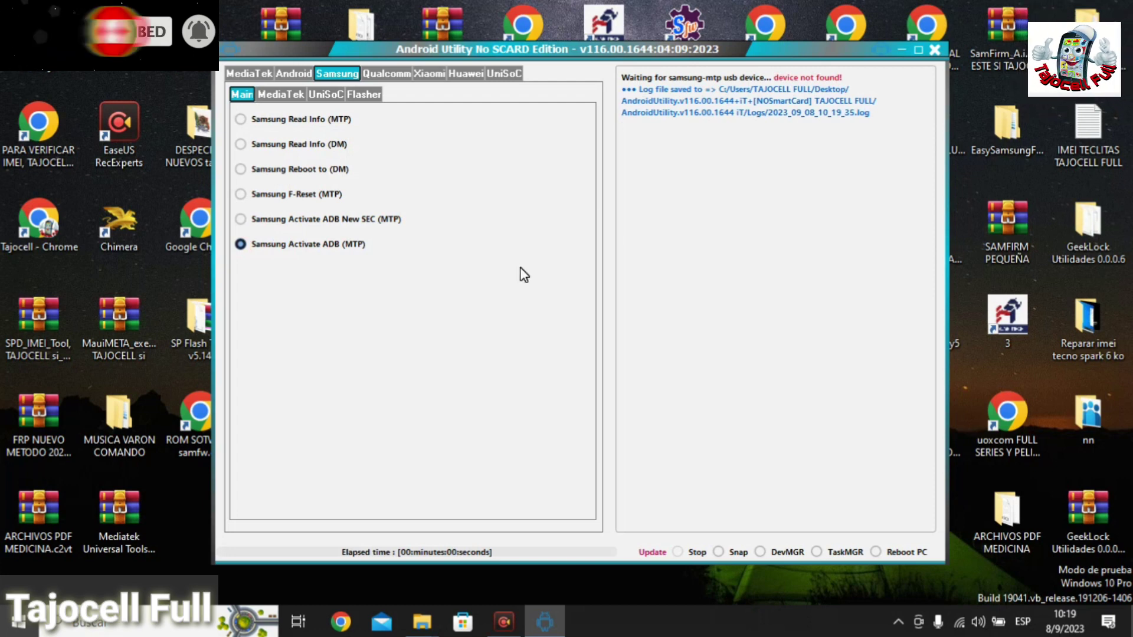
# - Review the main Android functions and the MediaTek functions for NV Manager and META Mode
pyautogui.click(294, 73)
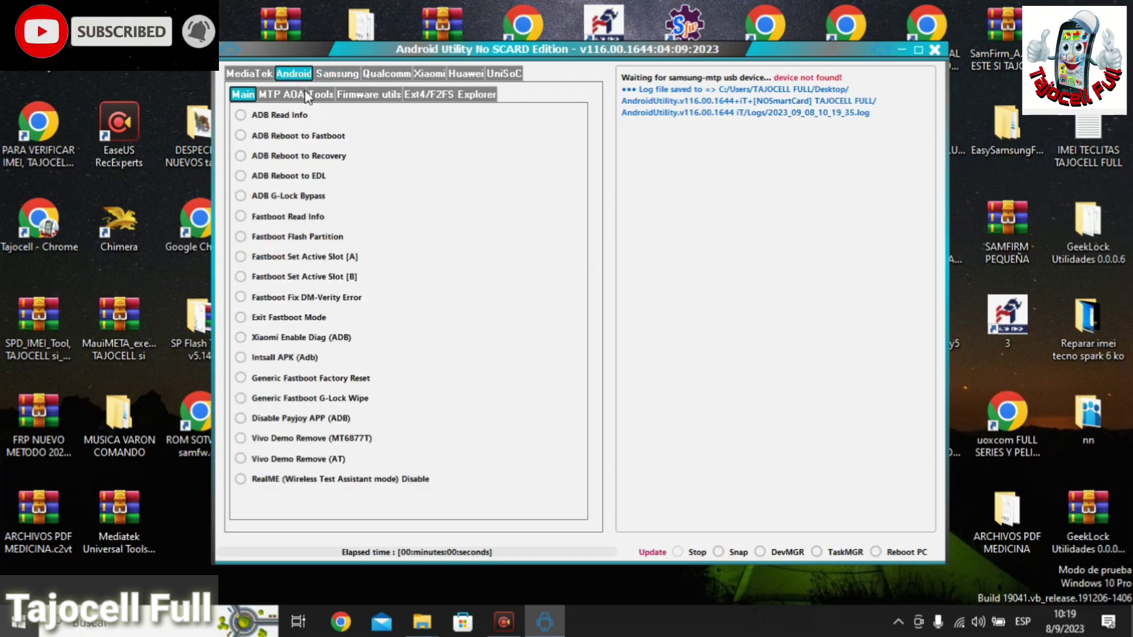
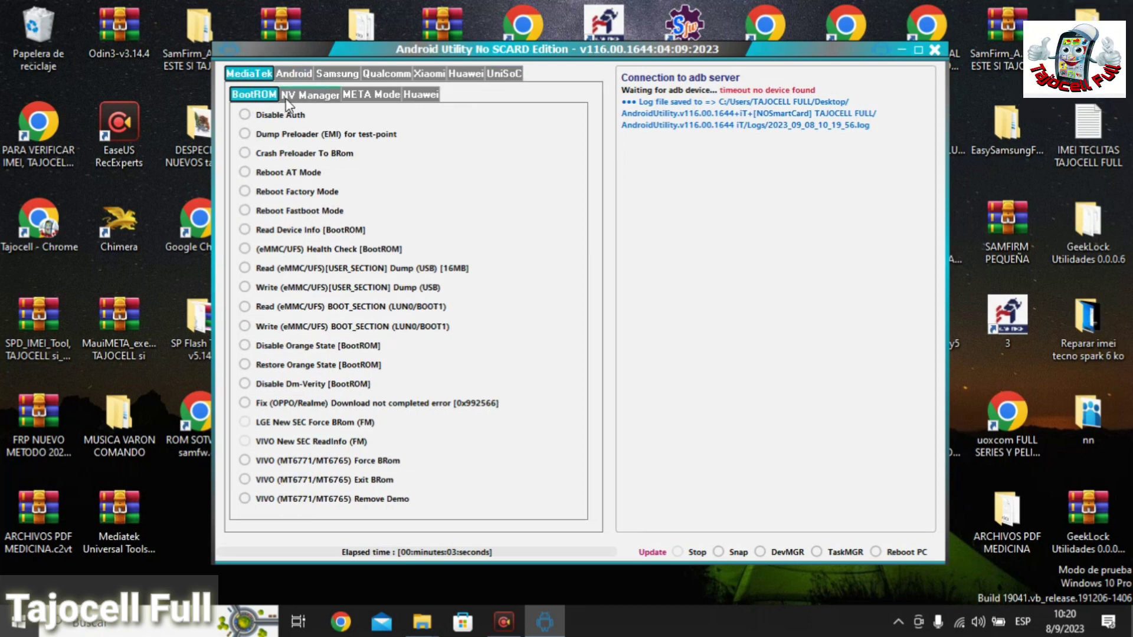
pyautogui.click(311, 94)
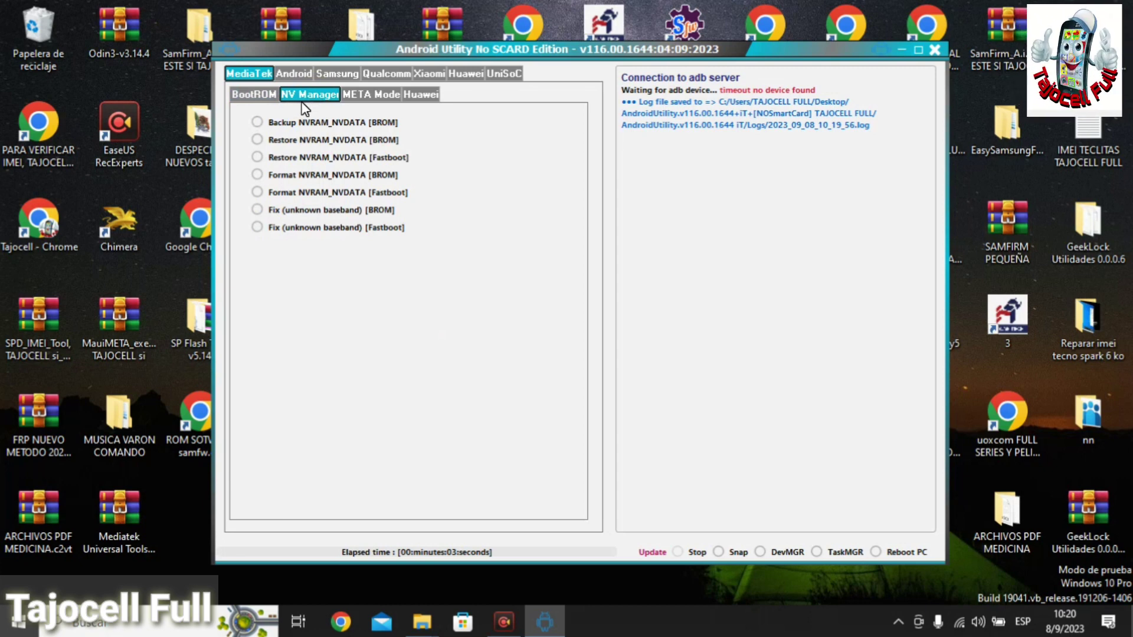
pyautogui.click(378, 97)
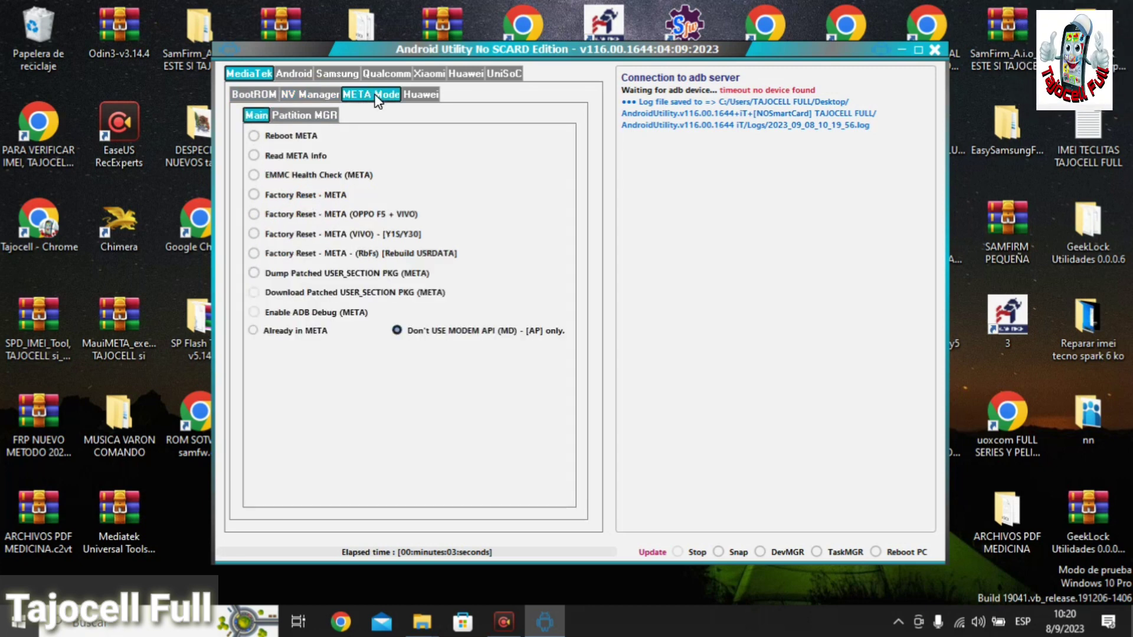
# - Review MediaTek's Huawei functions and the Android functions for MTP AOA, Tools, Firmware utils and Ext4/F2FS Explorer
pyautogui.click(419, 95)
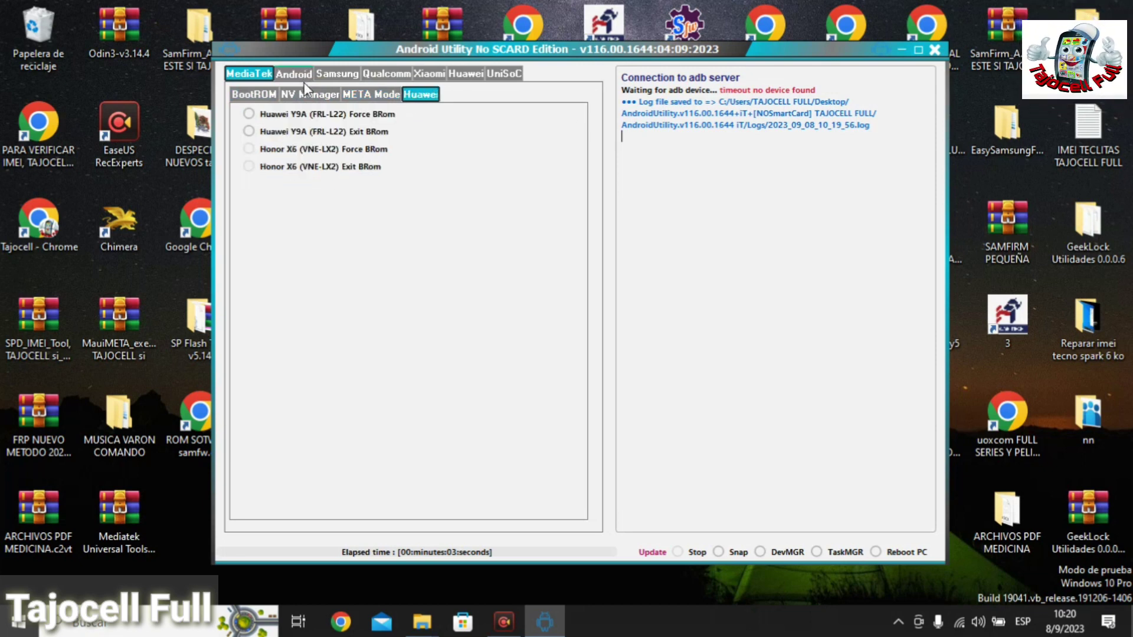
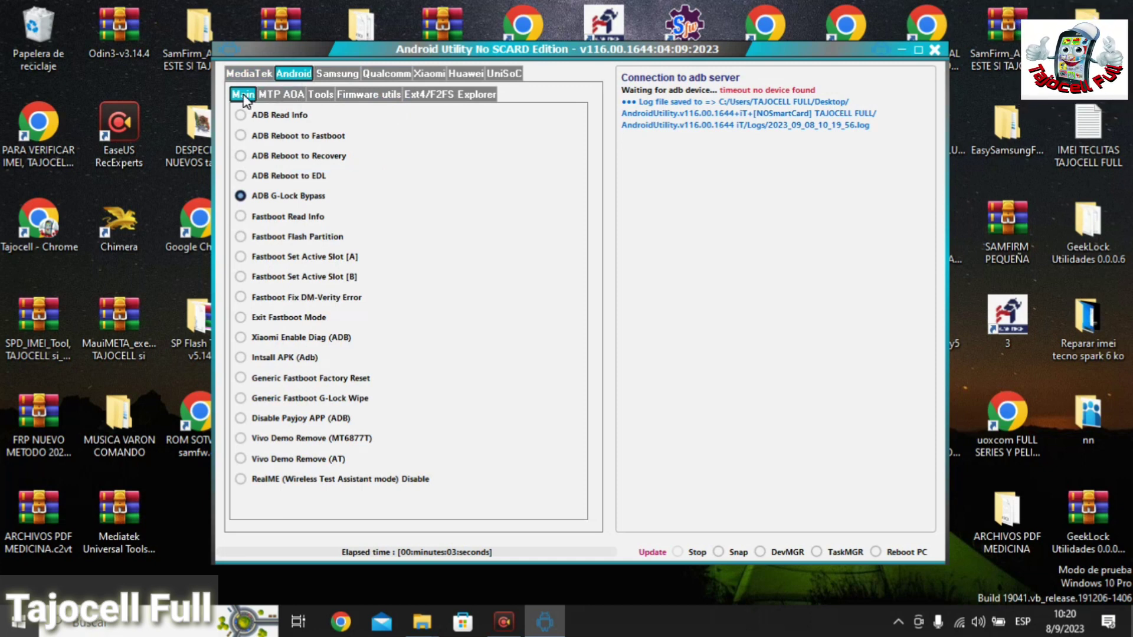
pyautogui.click(278, 96)
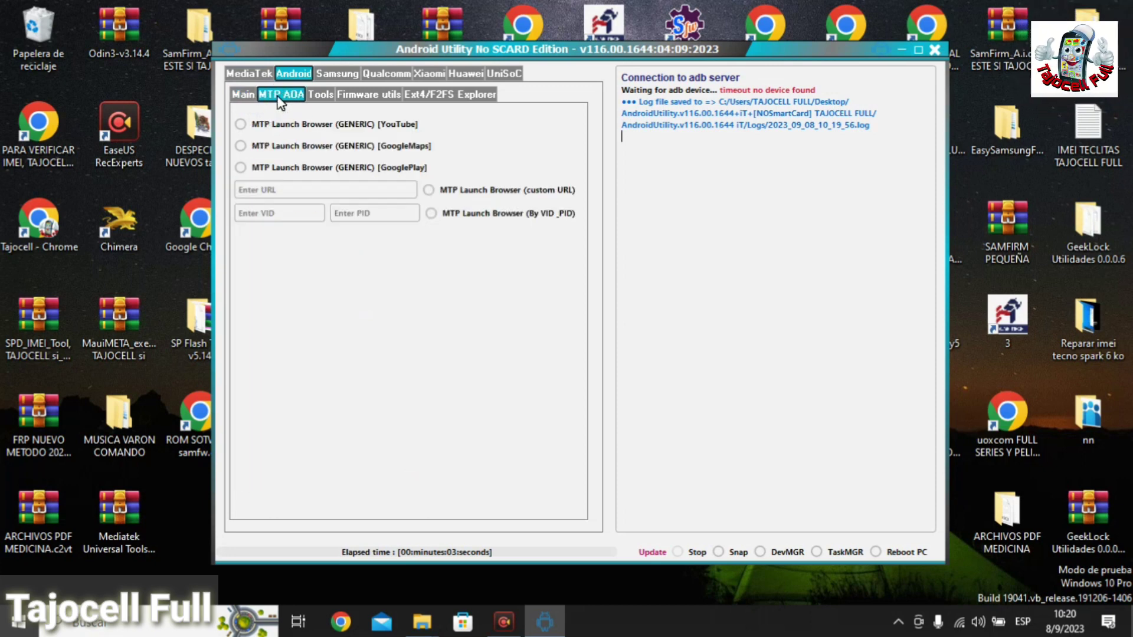
pyautogui.click(324, 94)
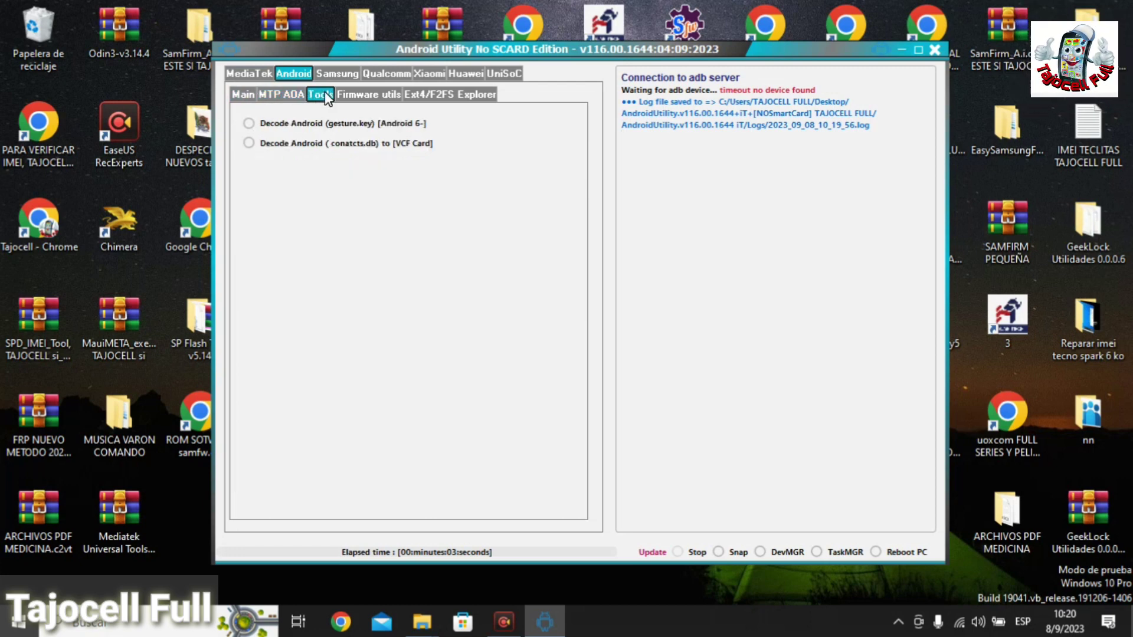
pyautogui.click(370, 102)
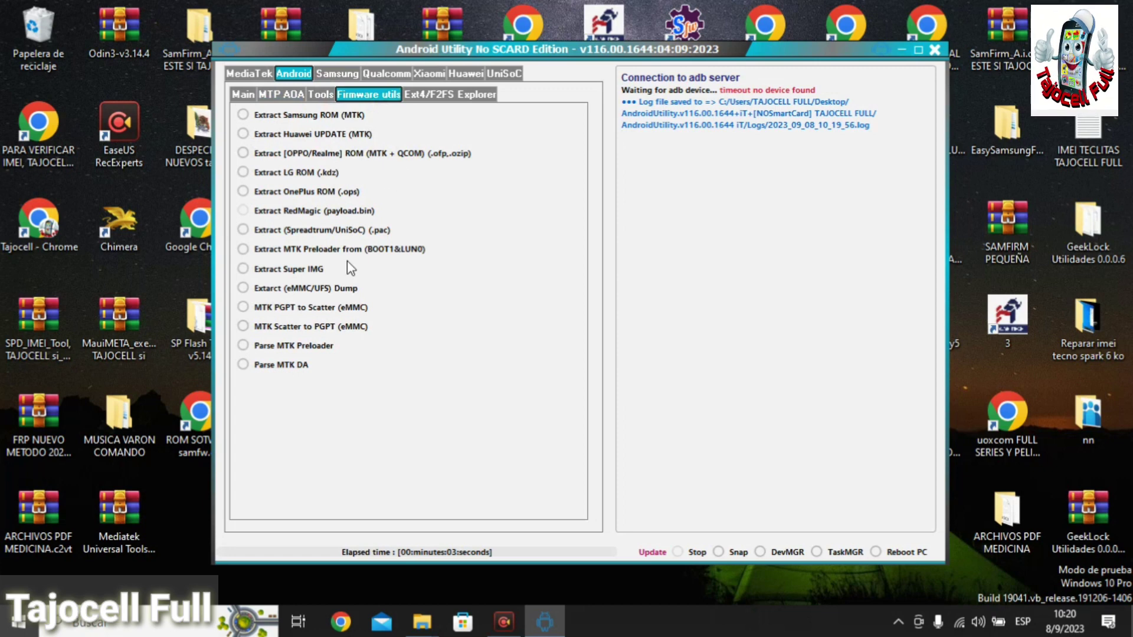
pyautogui.click(434, 101)
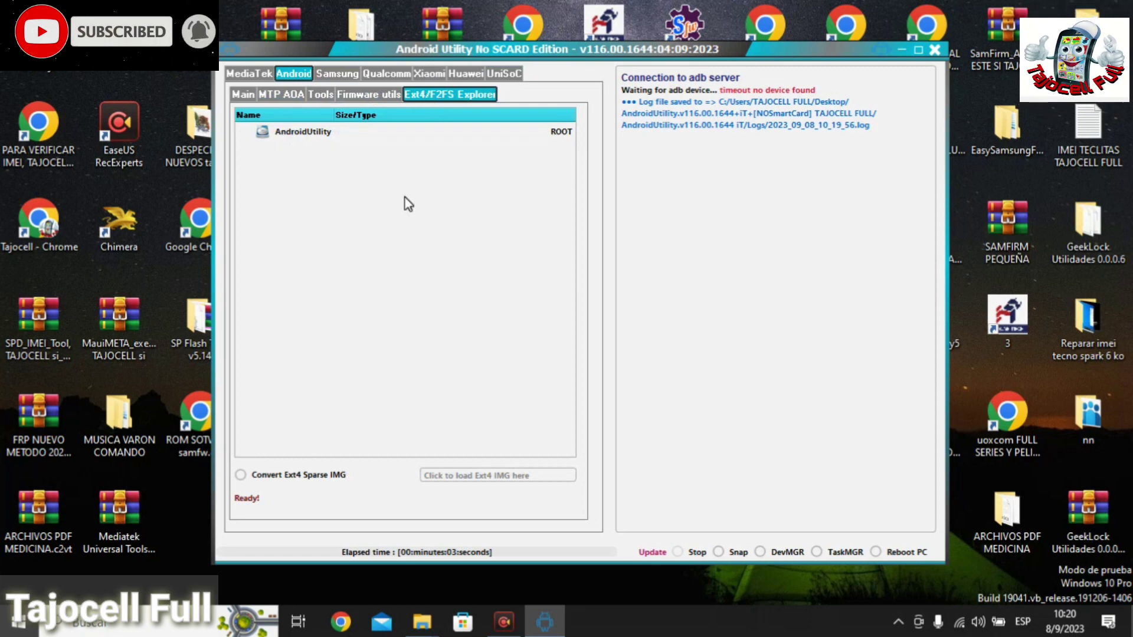
# - Review the Samsung functions for Main, MediaTek, UniSoC and Flasher
pyautogui.click(339, 73)
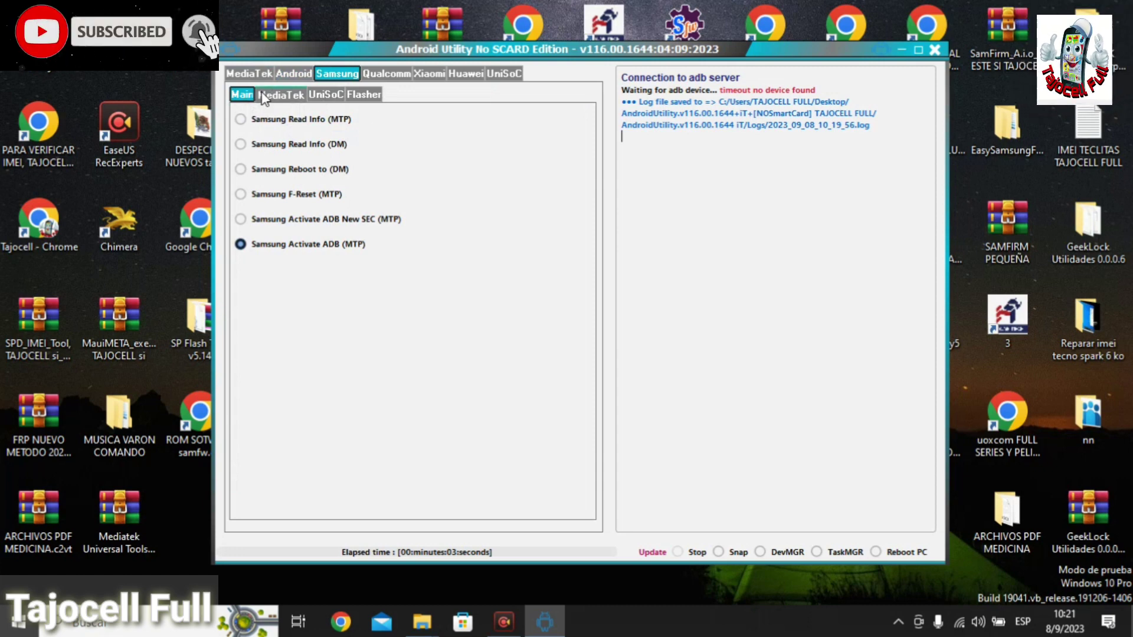
pyautogui.click(281, 96)
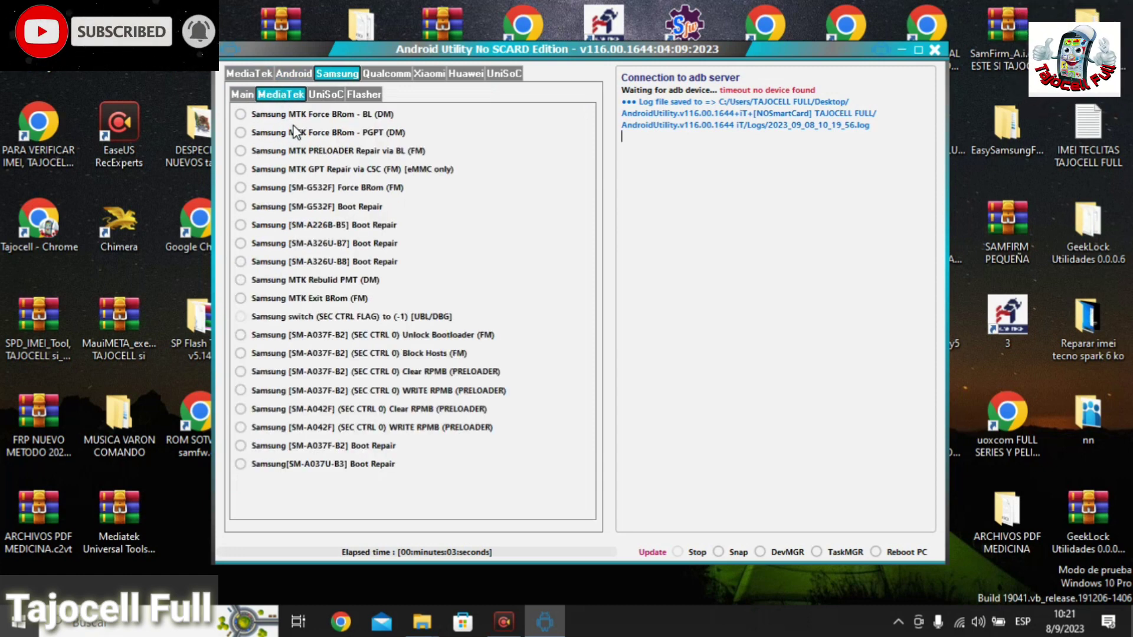
pyautogui.click(326, 95)
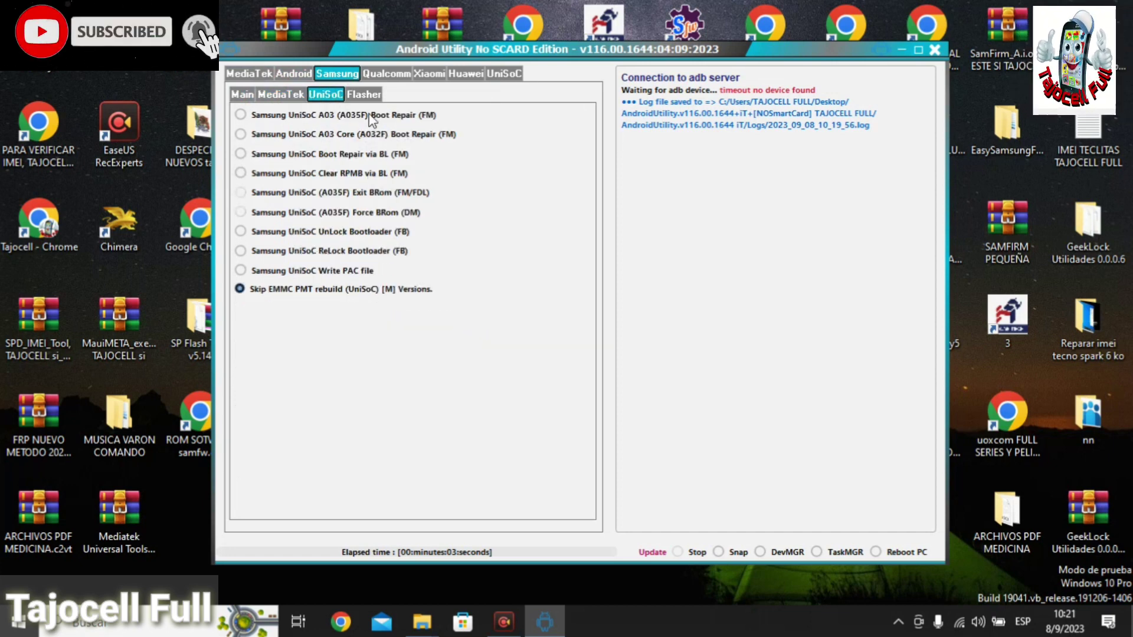
pyautogui.click(369, 98)
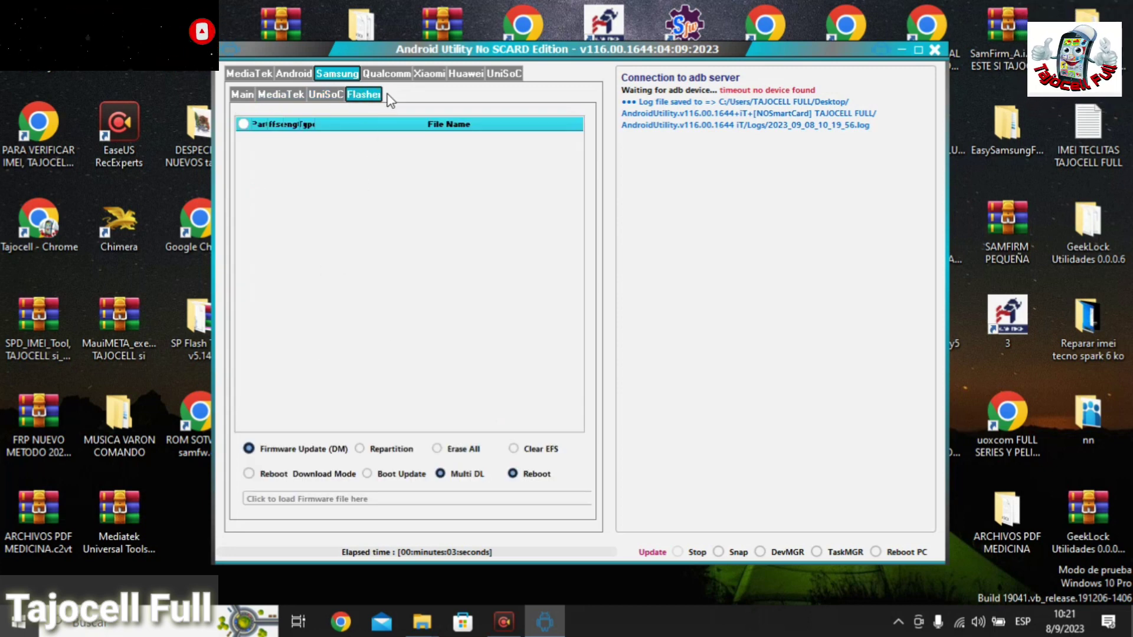
# - Review the Qualcomm functions for Xiaomi and NV Manager, and Xiaomi's Main and Flasher functions
pyautogui.click(390, 75)
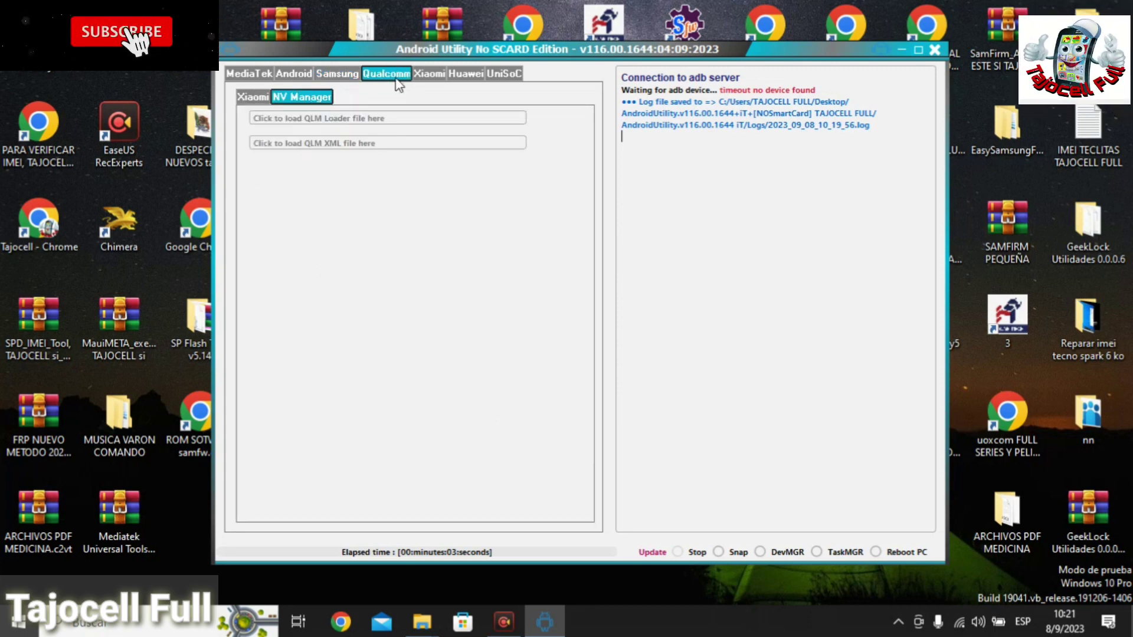
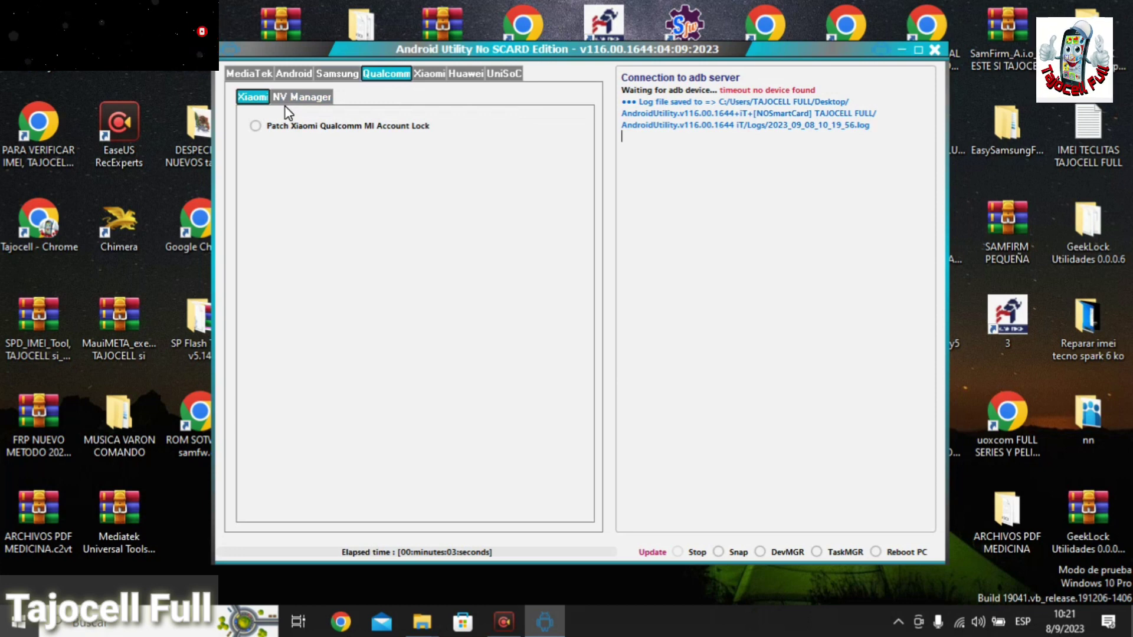
pyautogui.click(300, 99)
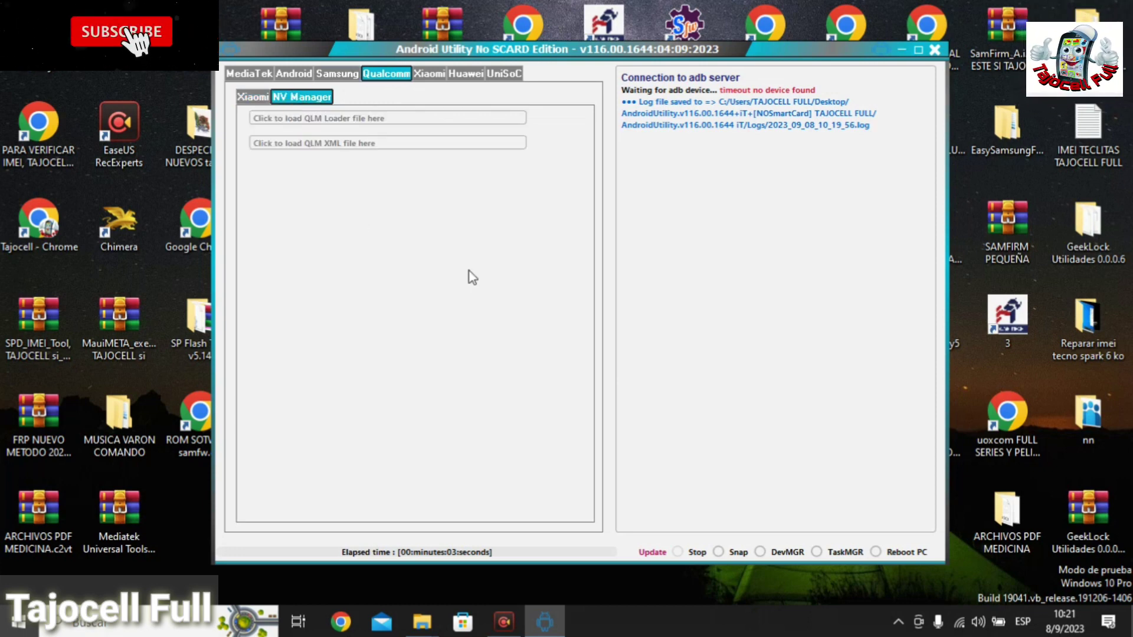
pyautogui.click(425, 78)
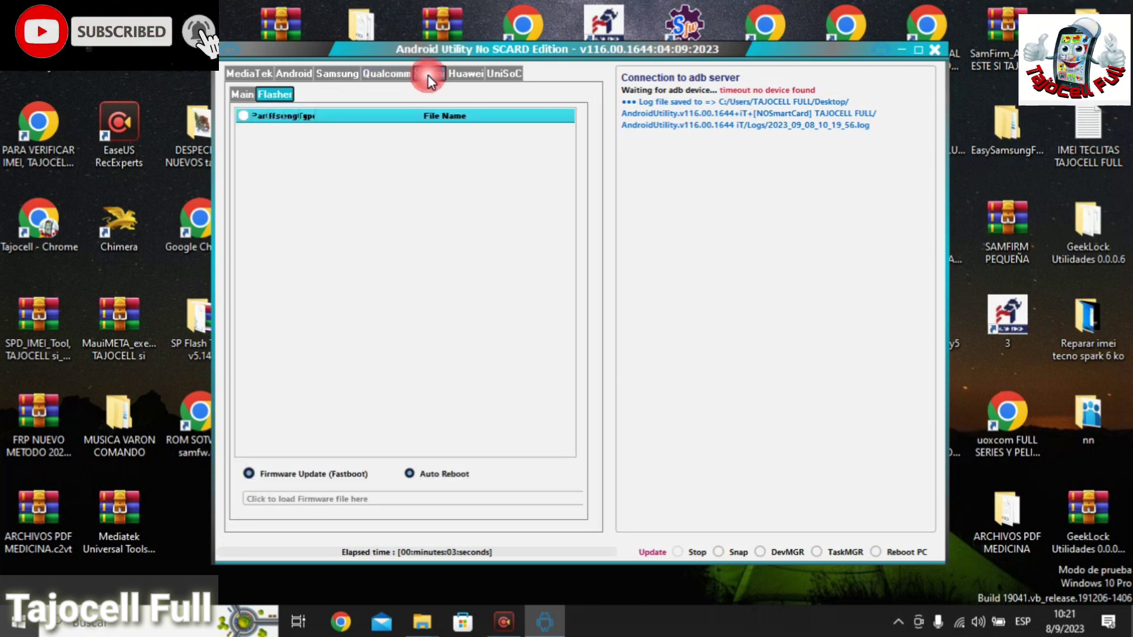
pyautogui.click(242, 94)
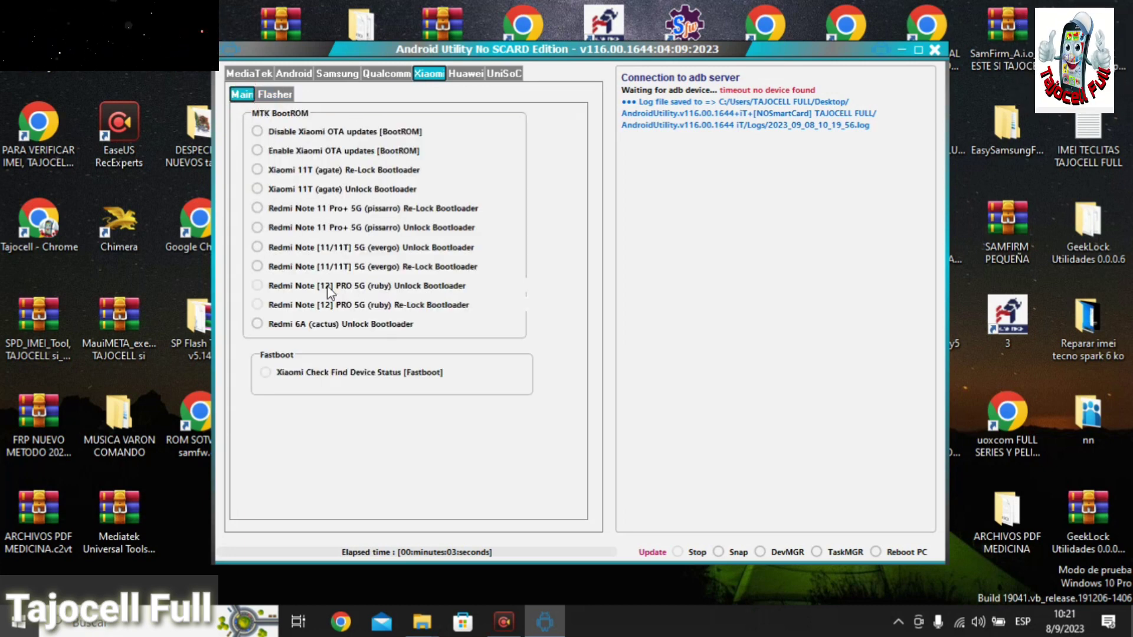
pyautogui.click(286, 95)
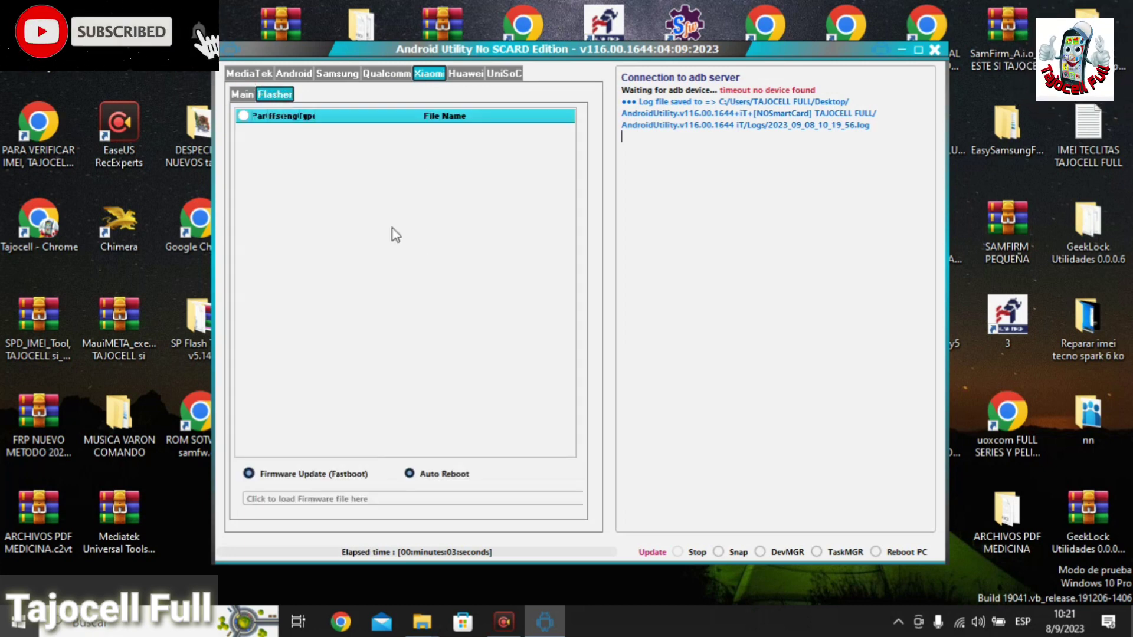
# - Review Huawei's Flasher, Service and Firmware Reader functions and the UniSoC functions
pyautogui.click(466, 75)
pyautogui.click(247, 95)
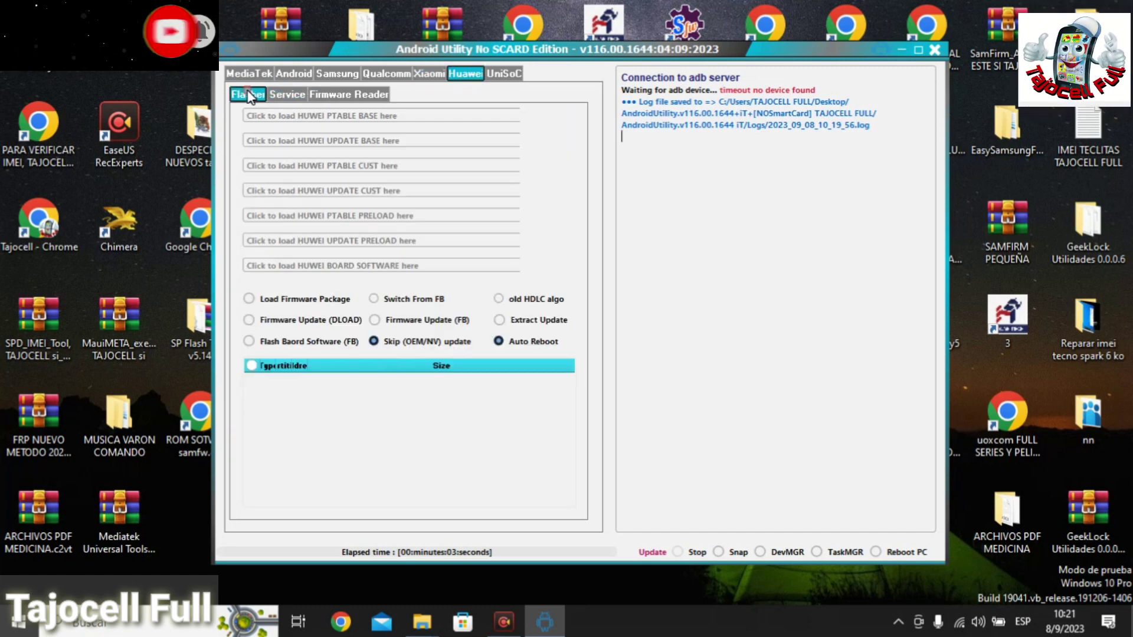
pyautogui.click(295, 96)
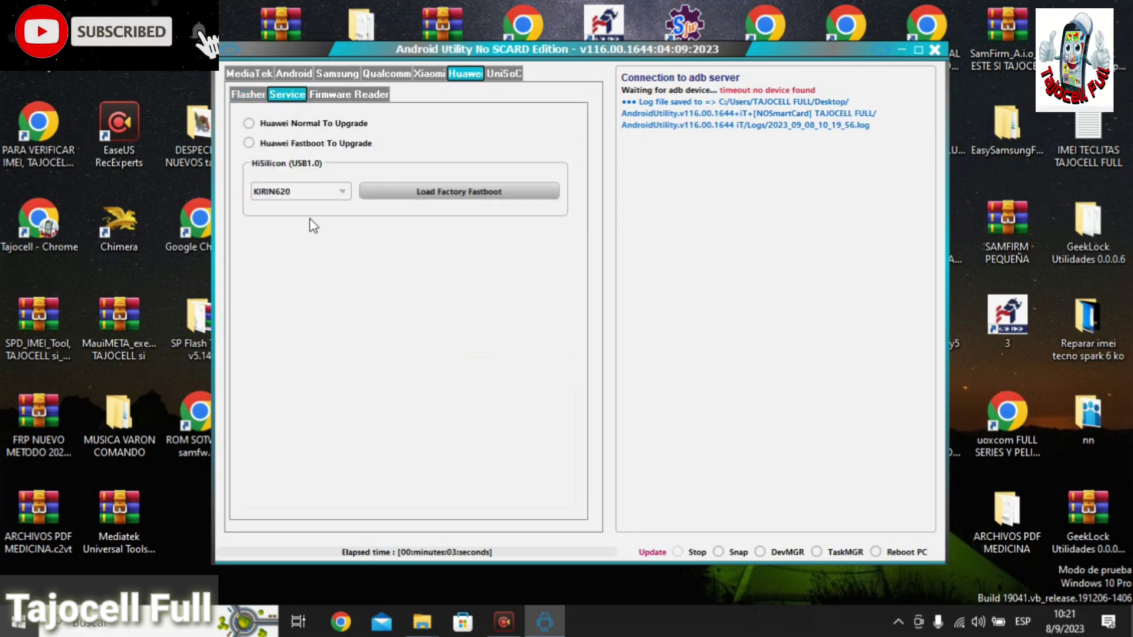
pyautogui.click(338, 96)
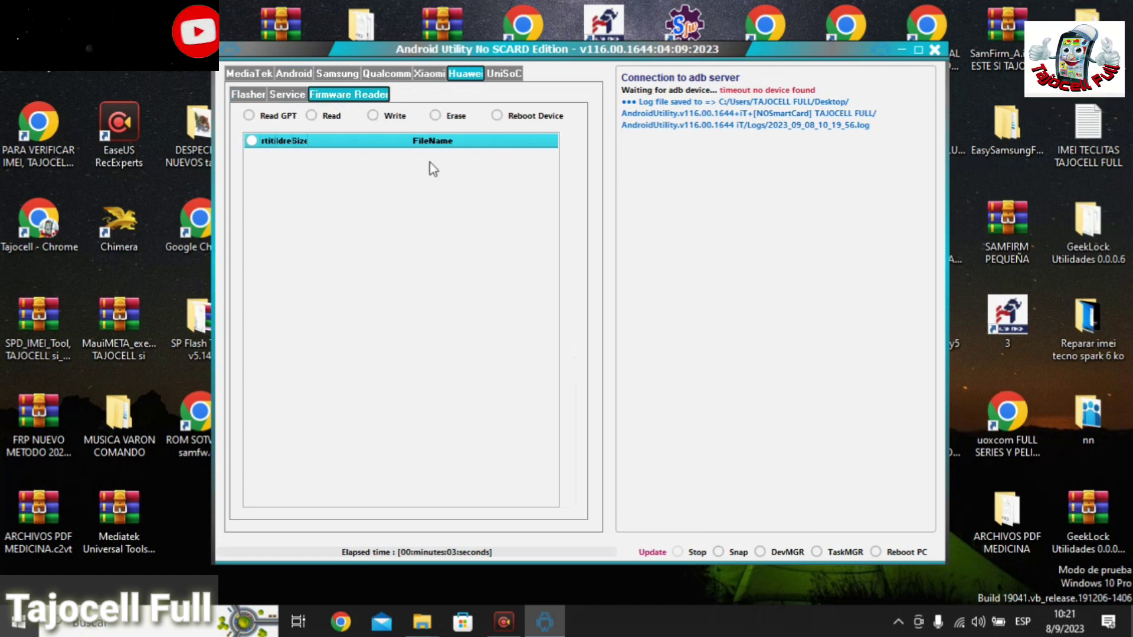
pyautogui.click(505, 74)
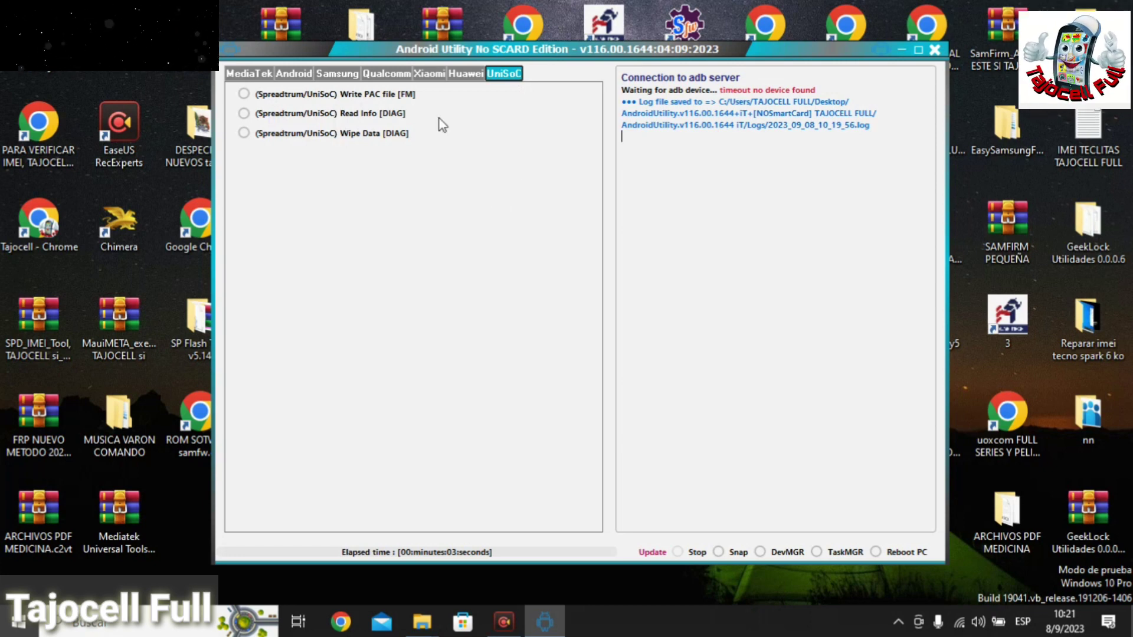
# - Return to the main Samsung functions and try Samsung Activate ADB New SEC (MTP) again
pyautogui.click(249, 74)
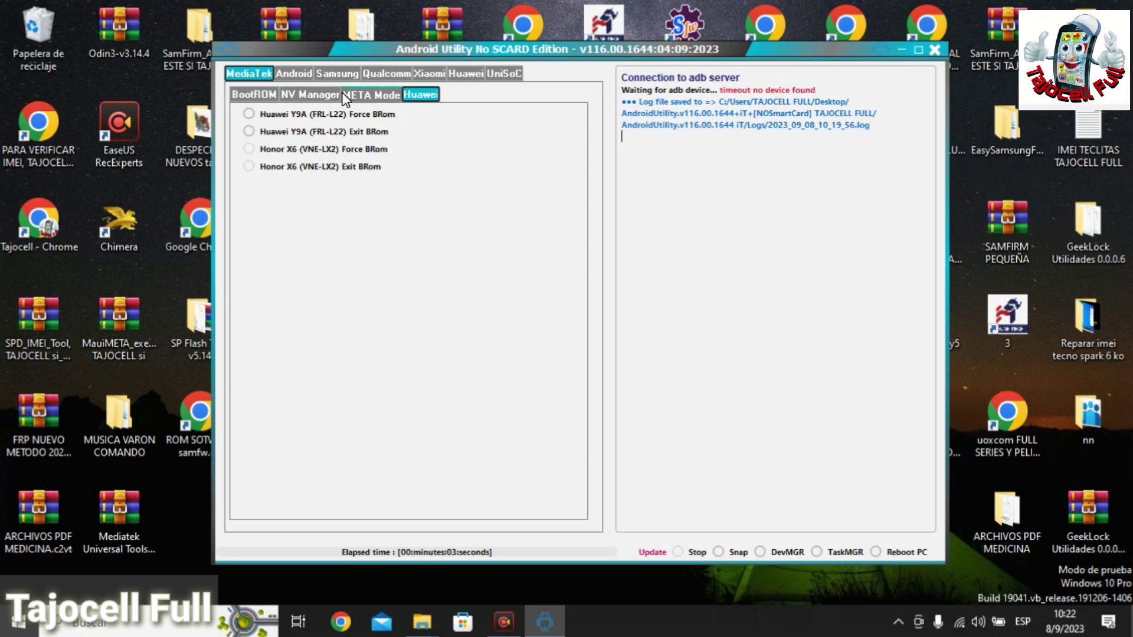
pyautogui.click(341, 73)
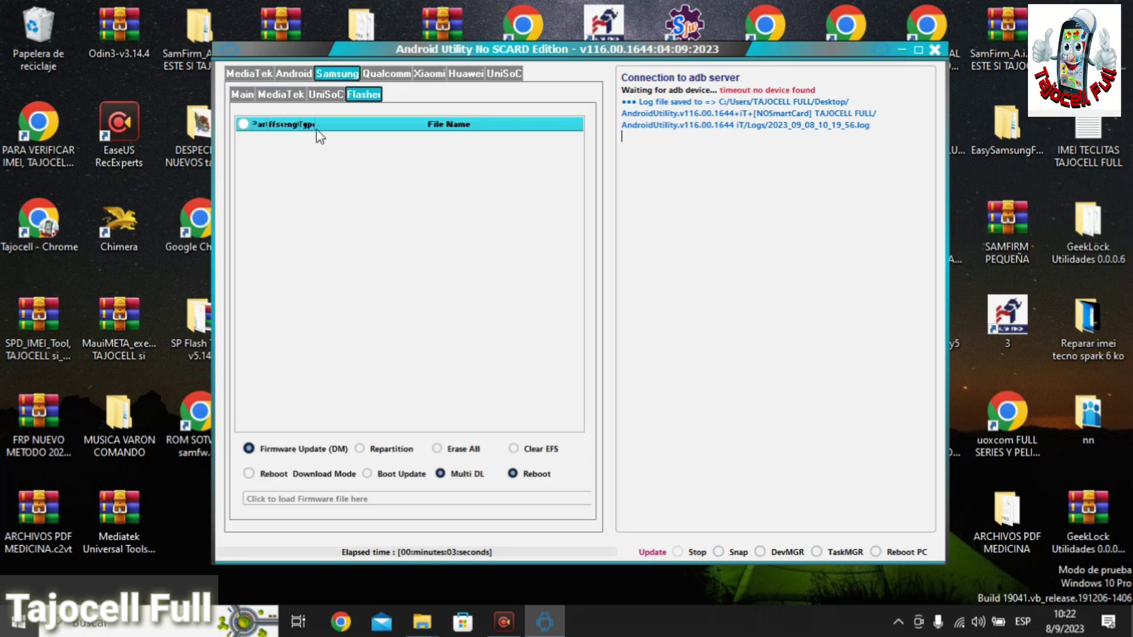
pyautogui.click(242, 95)
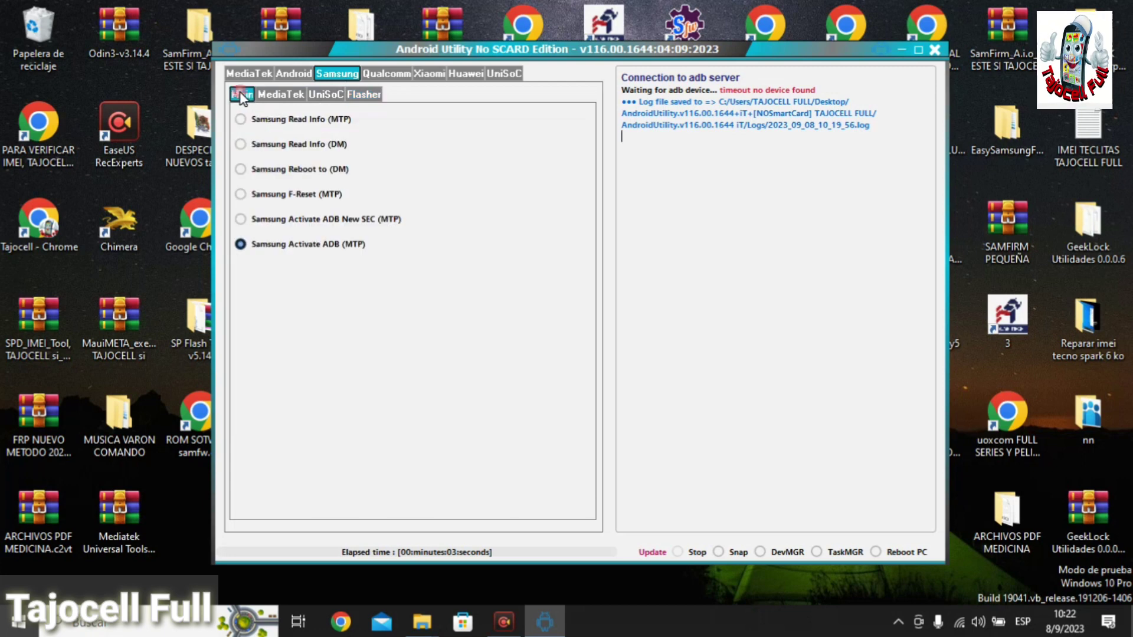
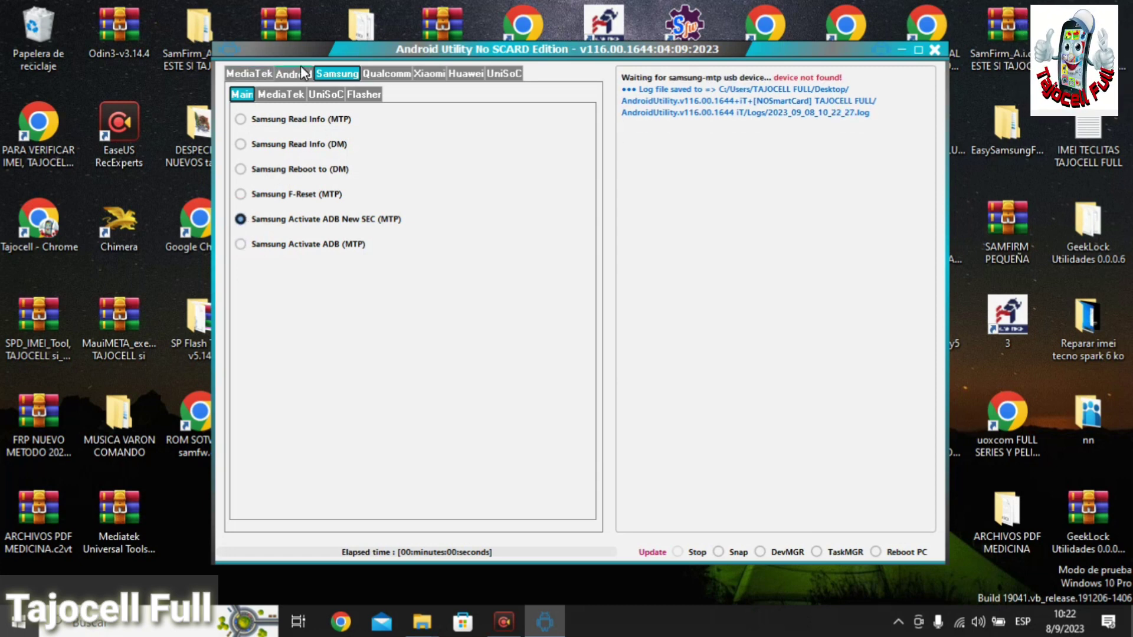
# - Try ADB G-Lock Bypass again from the main Android functions and close Android Utility
pyautogui.click(293, 74)
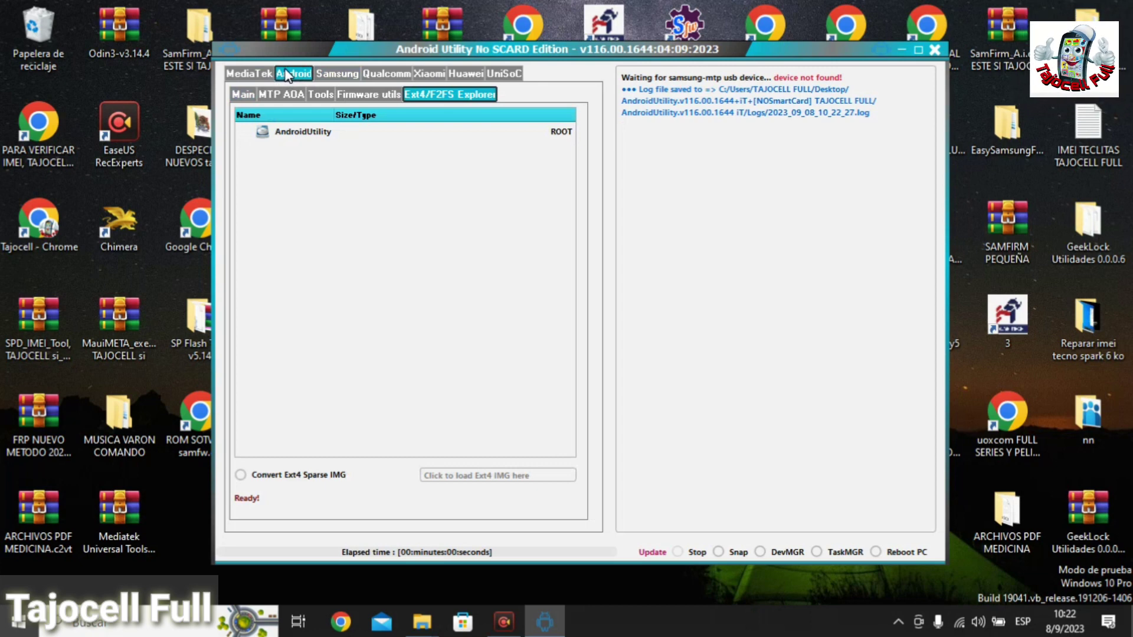
pyautogui.click(237, 96)
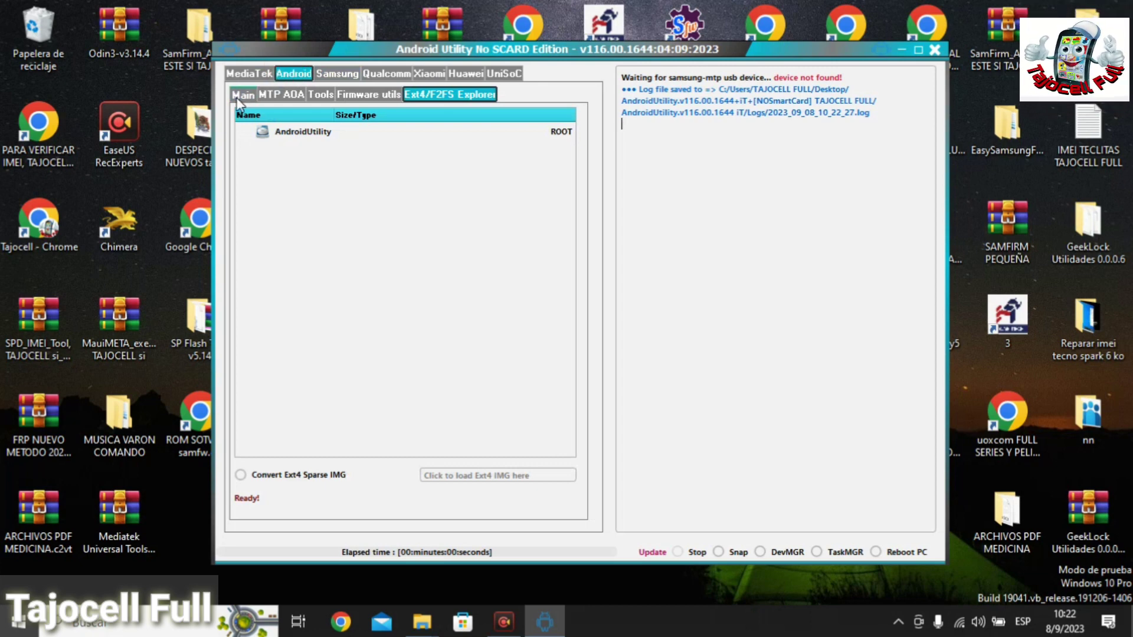
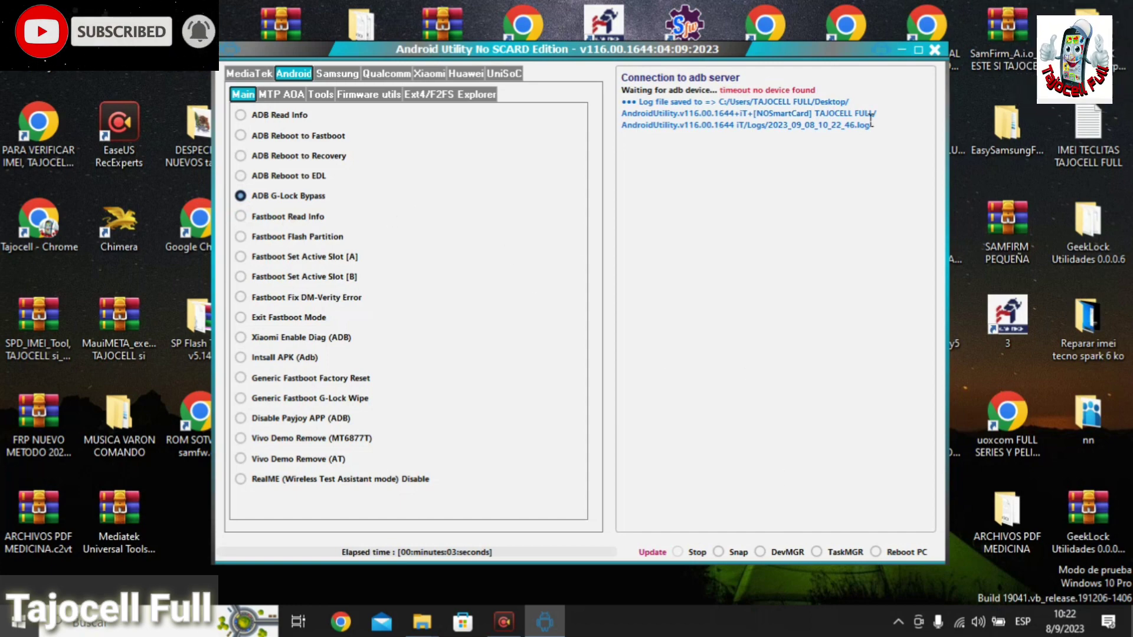
pyautogui.click(934, 50)
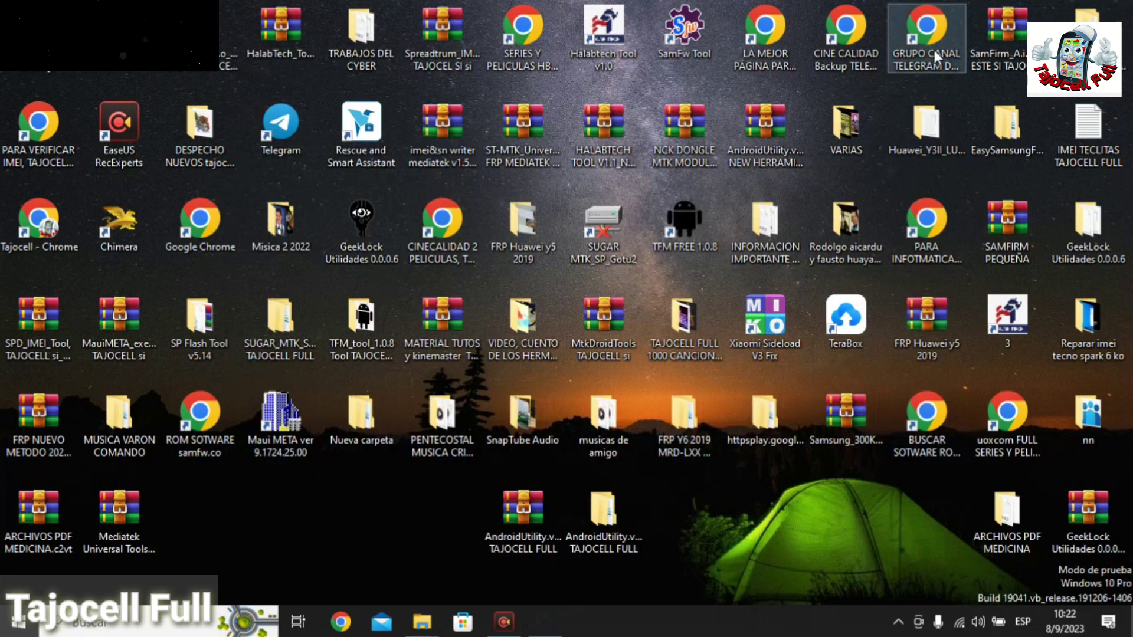
pyautogui.moveTo(429, 491)
pyautogui.mouseDown()
pyautogui.moveTo(550, 510)
pyautogui.moveTo(716, 586)
pyautogui.moveTo(451, 497)
pyautogui.moveTo(431, 480)
pyautogui.mouseUp()
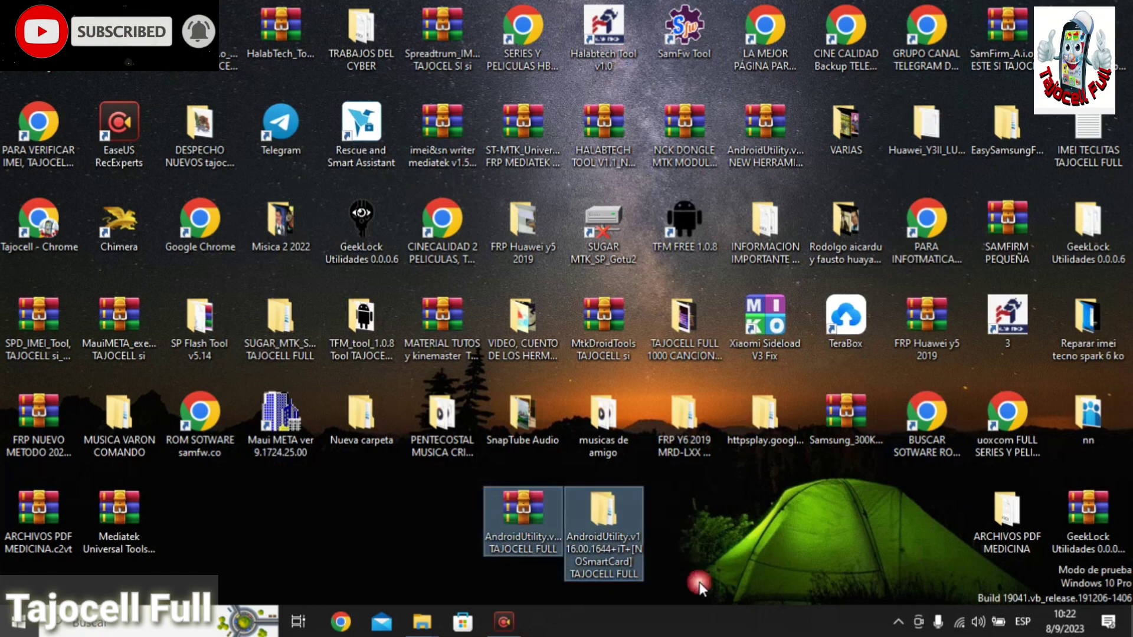
pyautogui.moveTo(702, 480); pyautogui.dragTo(459, 586)
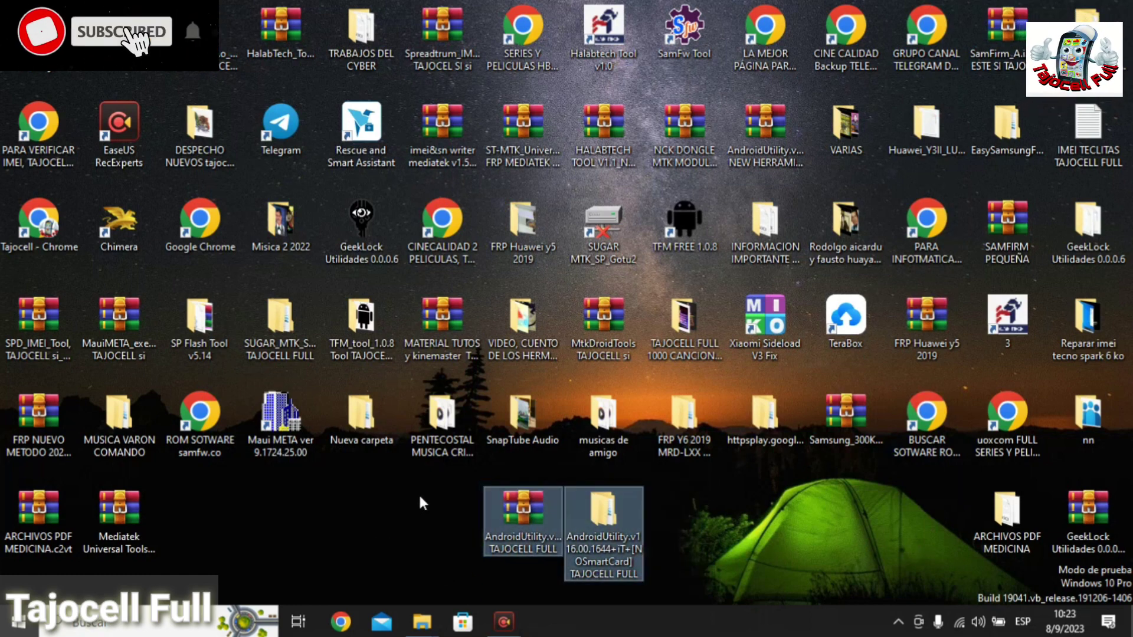
pyautogui.moveTo(429, 480); pyautogui.dragTo(522, 545)
pyautogui.click(738, 593)
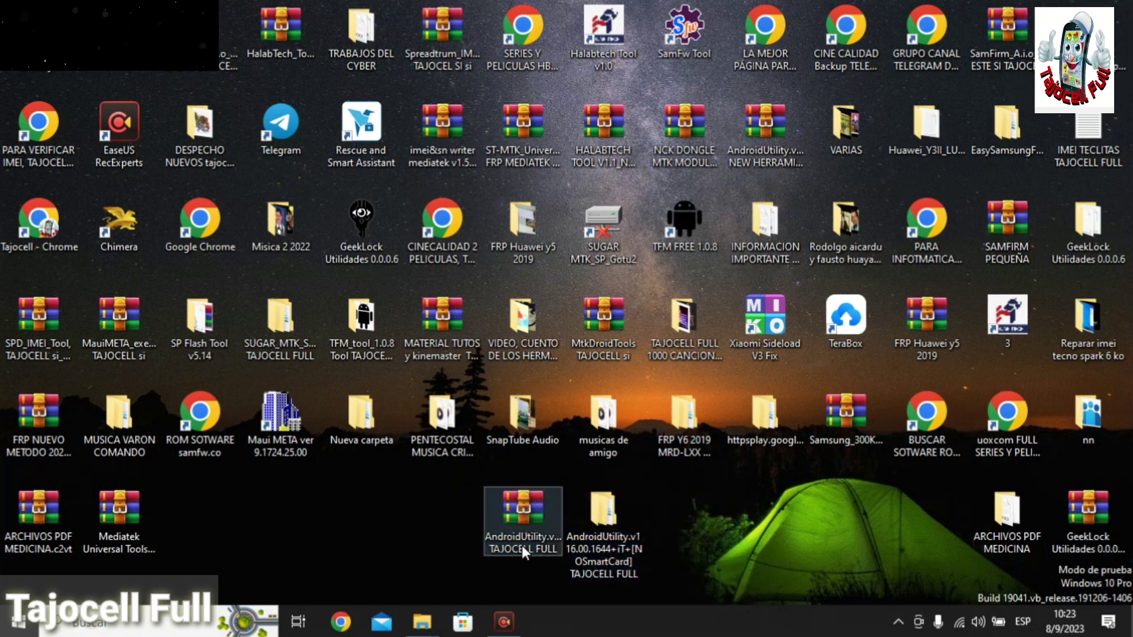
pyautogui.click(695, 505)
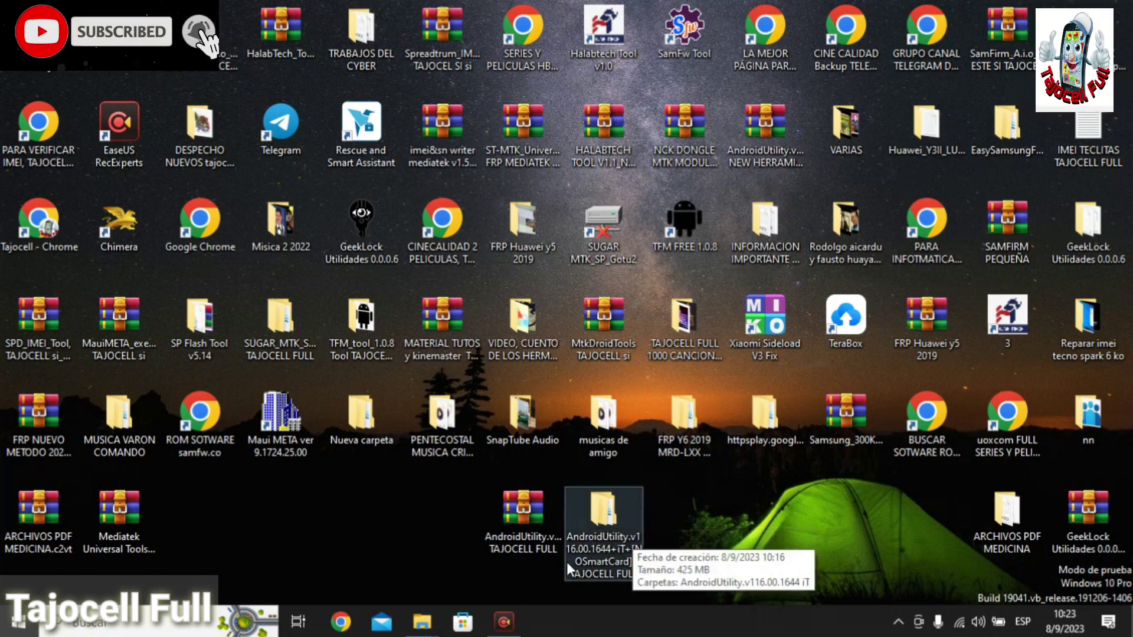
pyautogui.click(431, 531)
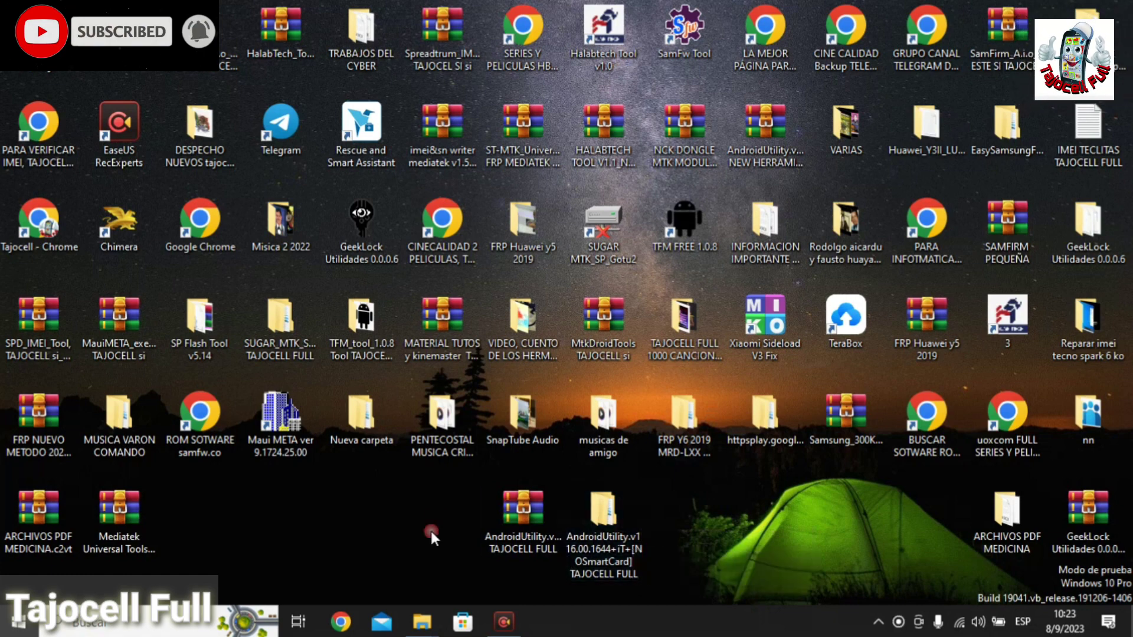
pyautogui.moveTo(435, 477)
pyautogui.mouseDown()
pyautogui.moveTo(650, 555)
pyautogui.moveTo(685, 588)
pyautogui.moveTo(649, 589)
pyautogui.moveTo(416, 473)
pyautogui.mouseUp()
pyautogui.moveTo(413, 476); pyautogui.dragTo(753, 602)
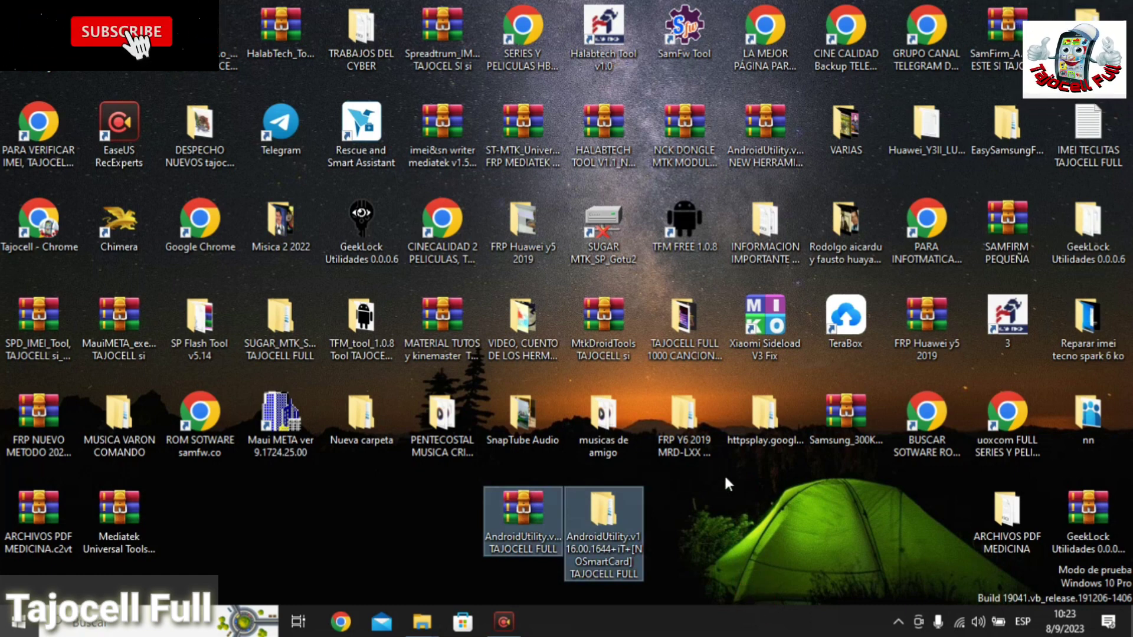
pyautogui.moveTo(724, 477); pyautogui.dragTo(438, 584)
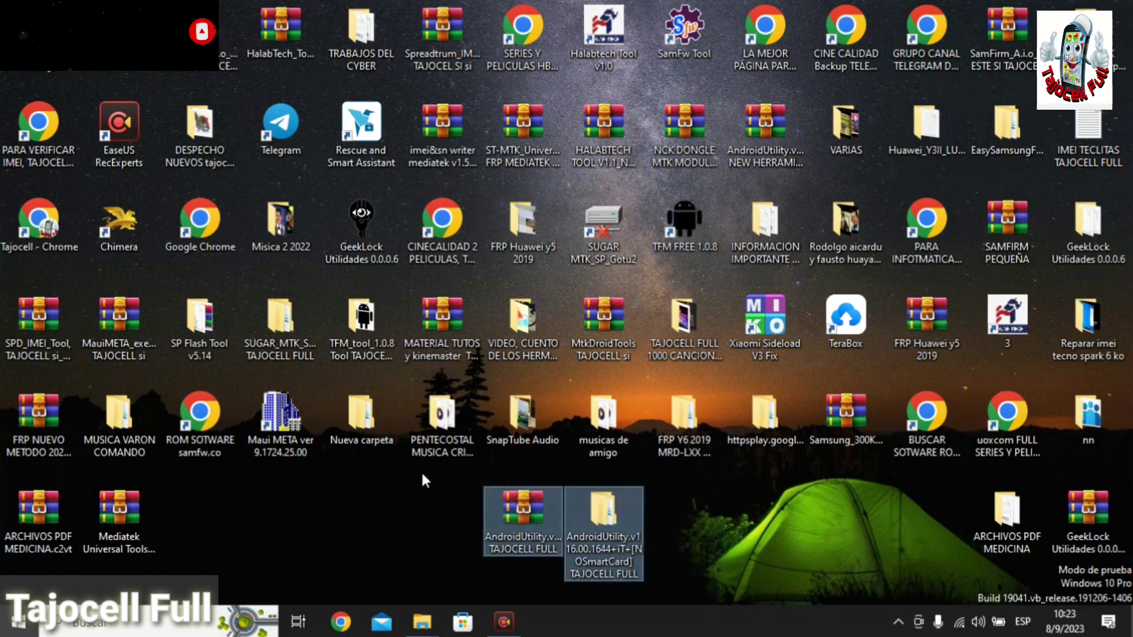
pyautogui.moveTo(426, 474); pyautogui.dragTo(676, 585)
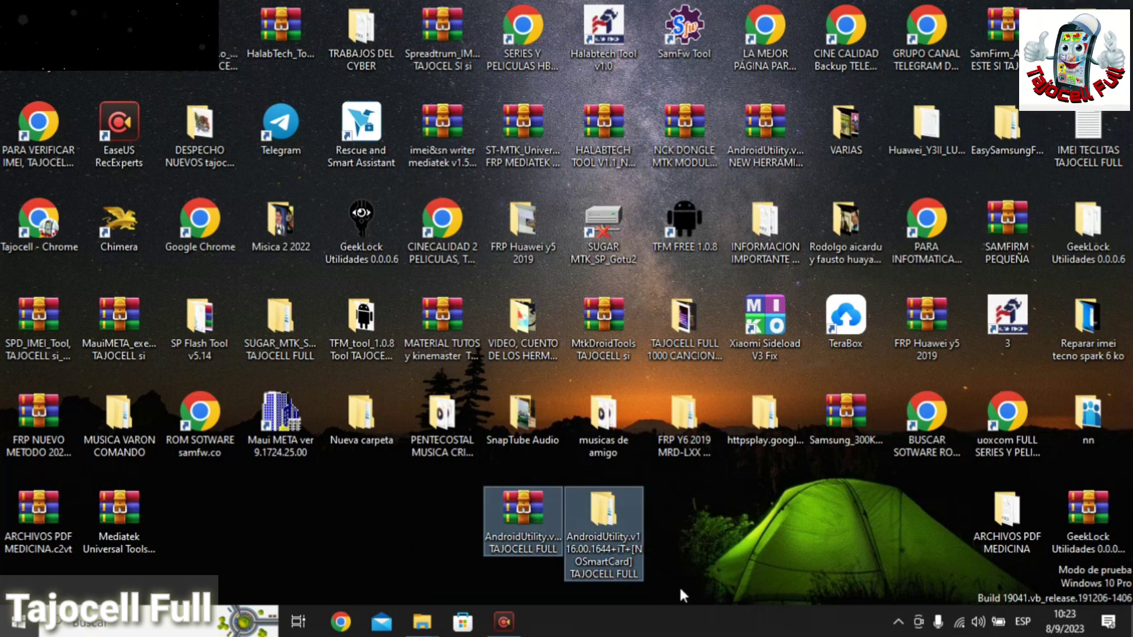
pyautogui.moveTo(679, 586); pyautogui.dragTo(454, 478)
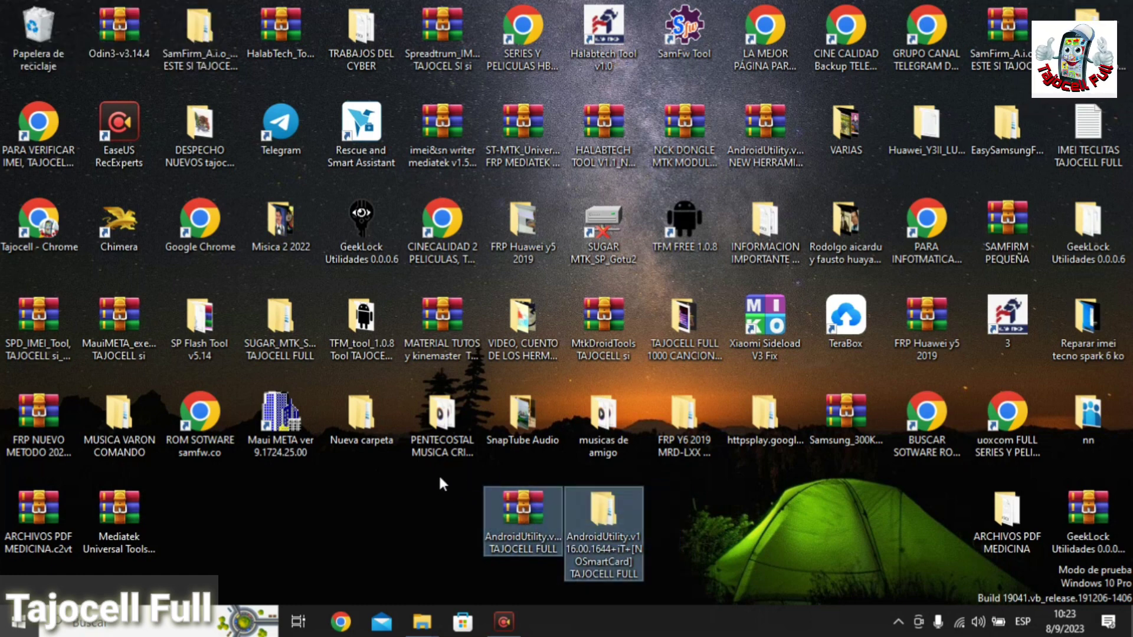
pyautogui.moveTo(440, 477); pyautogui.dragTo(679, 593)
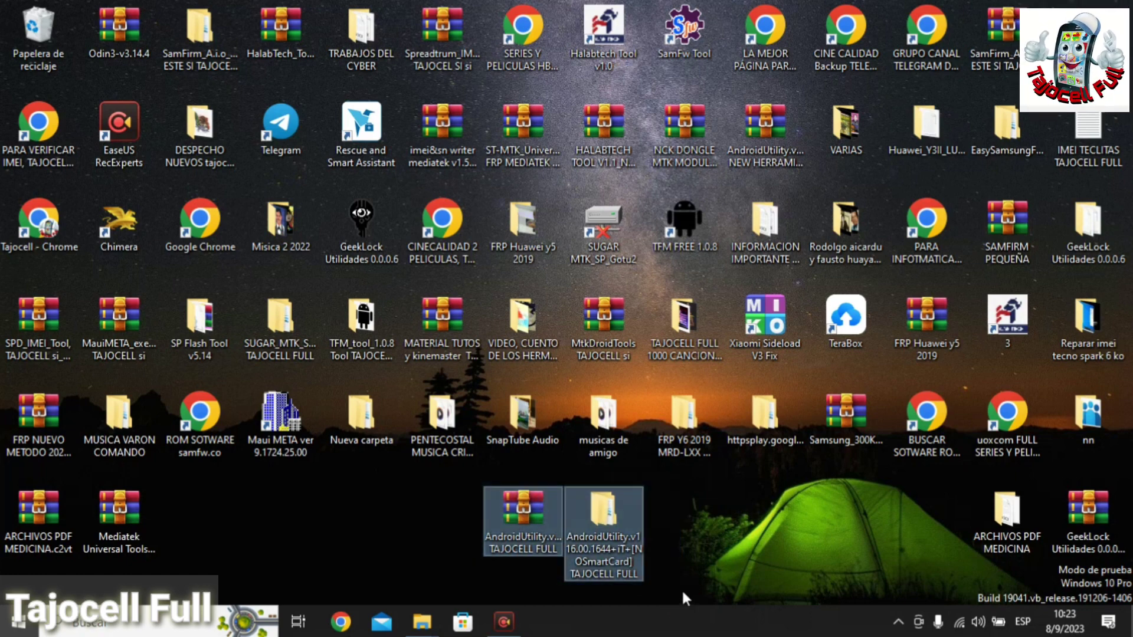
pyautogui.moveTo(659, 591); pyautogui.dragTo(439, 483)
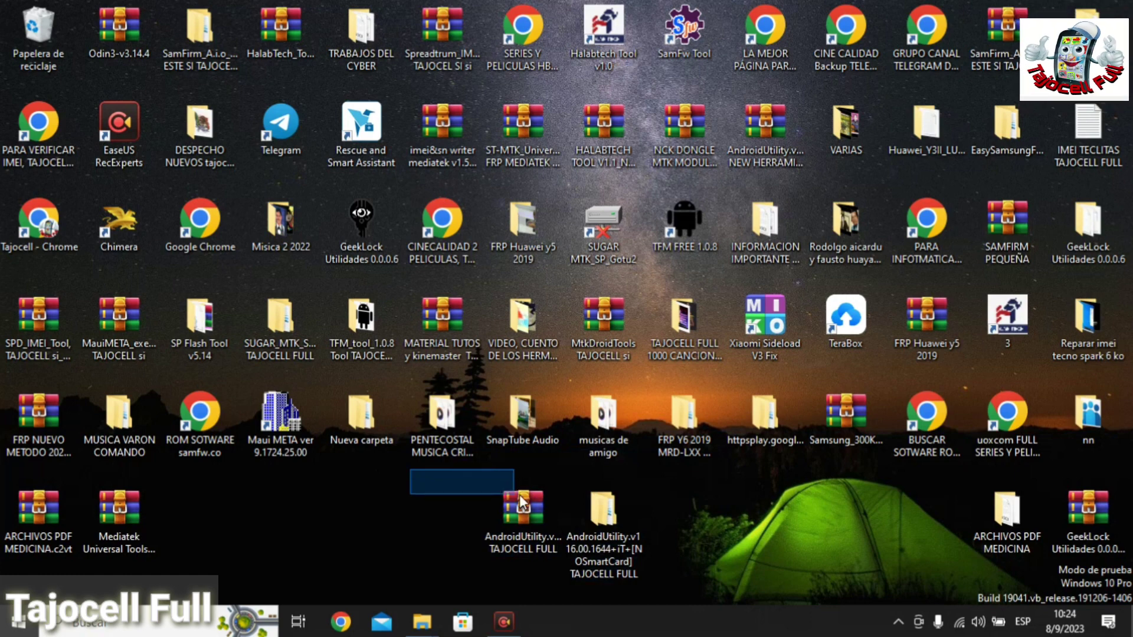
pyautogui.moveTo(520, 494)
pyautogui.mouseDown()
pyautogui.moveTo(682, 543)
pyautogui.moveTo(732, 601)
pyautogui.moveTo(674, 611)
pyautogui.moveTo(675, 589)
pyautogui.moveTo(540, 487)
pyautogui.mouseUp()
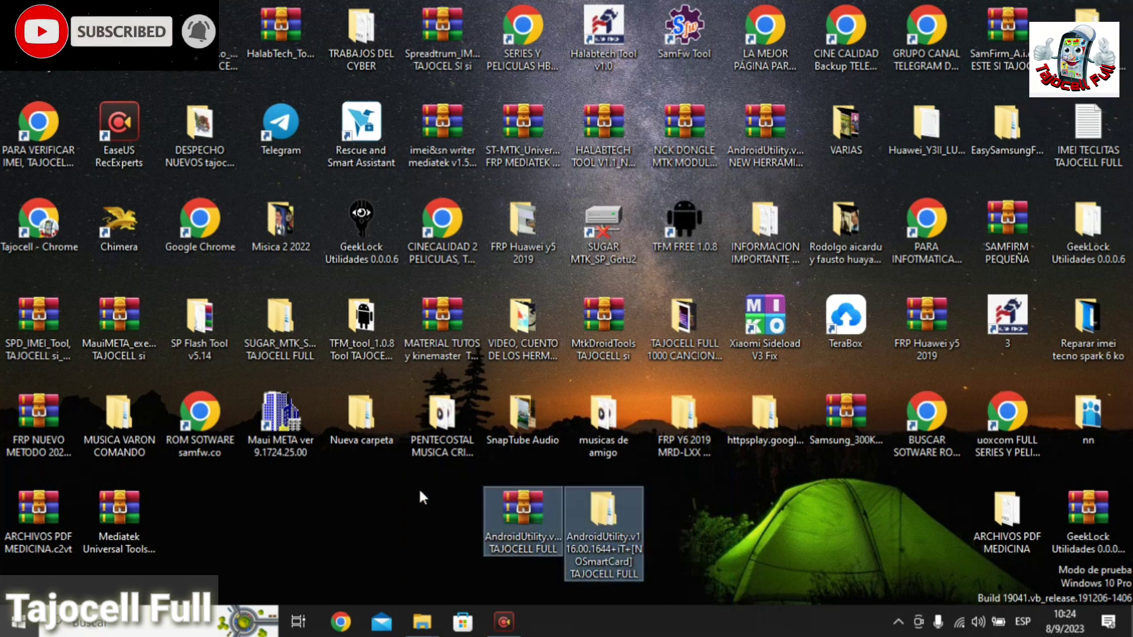
pyautogui.moveTo(422, 491); pyautogui.dragTo(692, 470)
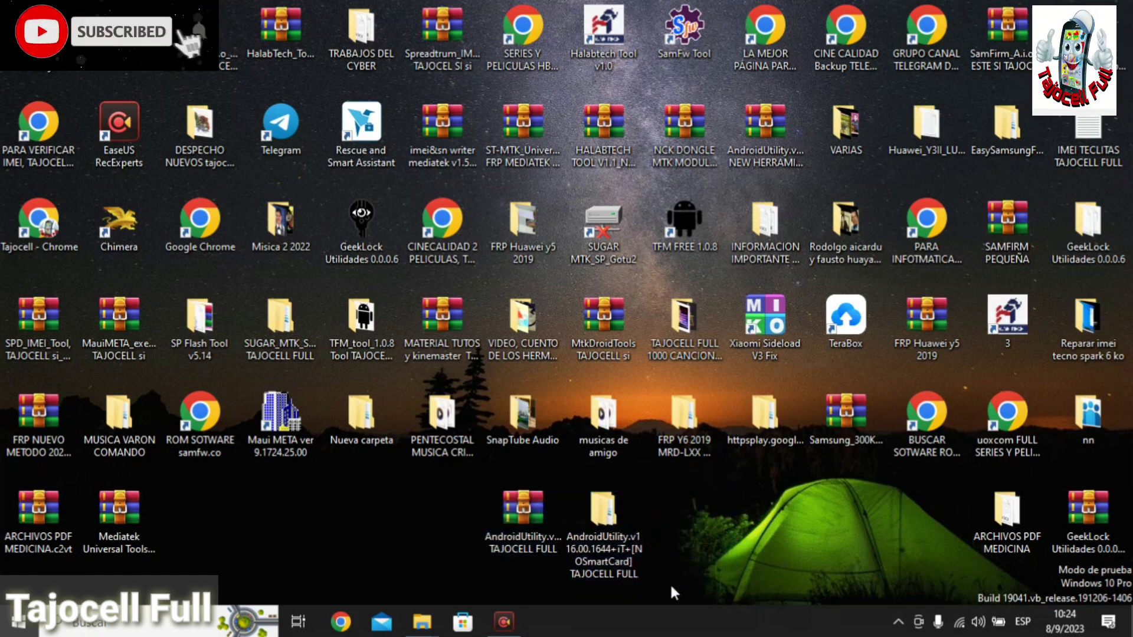
pyautogui.moveTo(650, 593)
pyautogui.mouseDown()
pyautogui.moveTo(590, 572)
pyautogui.moveTo(516, 503)
pyautogui.moveTo(458, 475)
pyautogui.moveTo(647, 545)
pyautogui.moveTo(682, 576)
pyautogui.moveTo(682, 604)
pyautogui.moveTo(664, 596)
pyautogui.mouseUp()
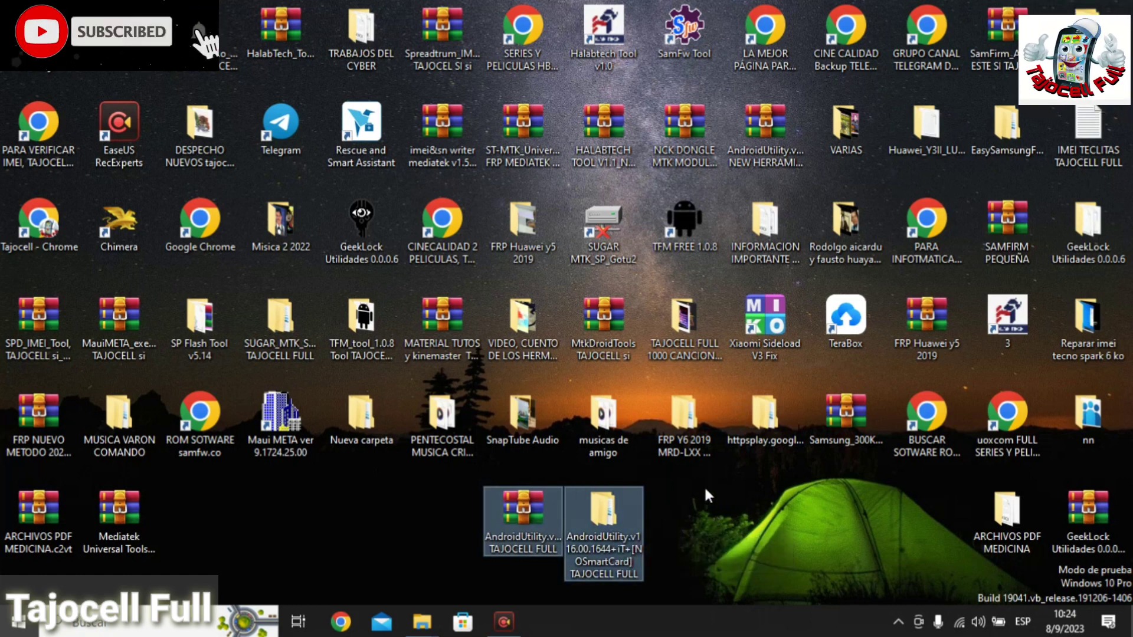
pyautogui.moveTo(702, 470); pyautogui.dragTo(462, 606)
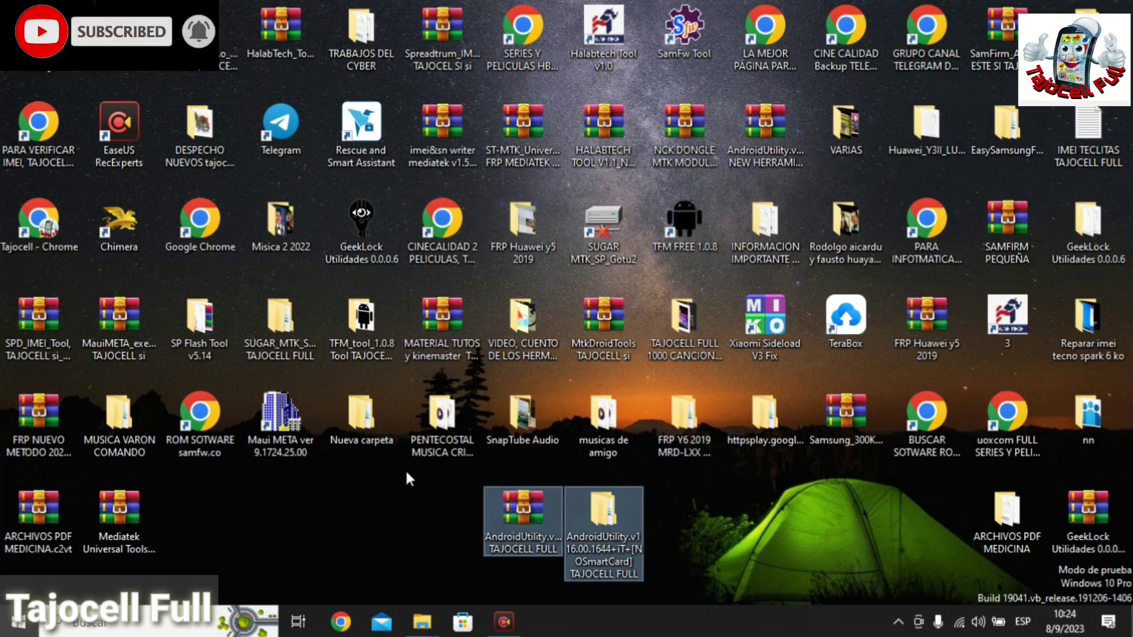
pyautogui.moveTo(427, 484); pyautogui.dragTo(692, 592)
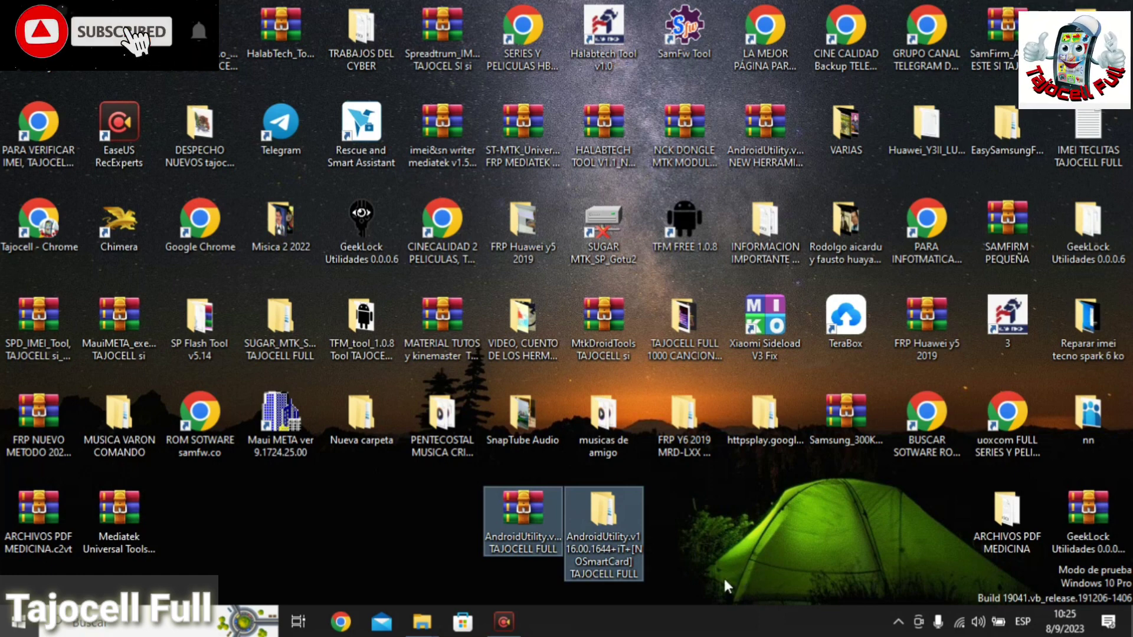
pyautogui.moveTo(685, 586)
pyautogui.mouseDown()
pyautogui.moveTo(473, 504)
pyautogui.moveTo(437, 473)
pyautogui.moveTo(659, 572)
pyautogui.moveTo(670, 599)
pyautogui.mouseUp()
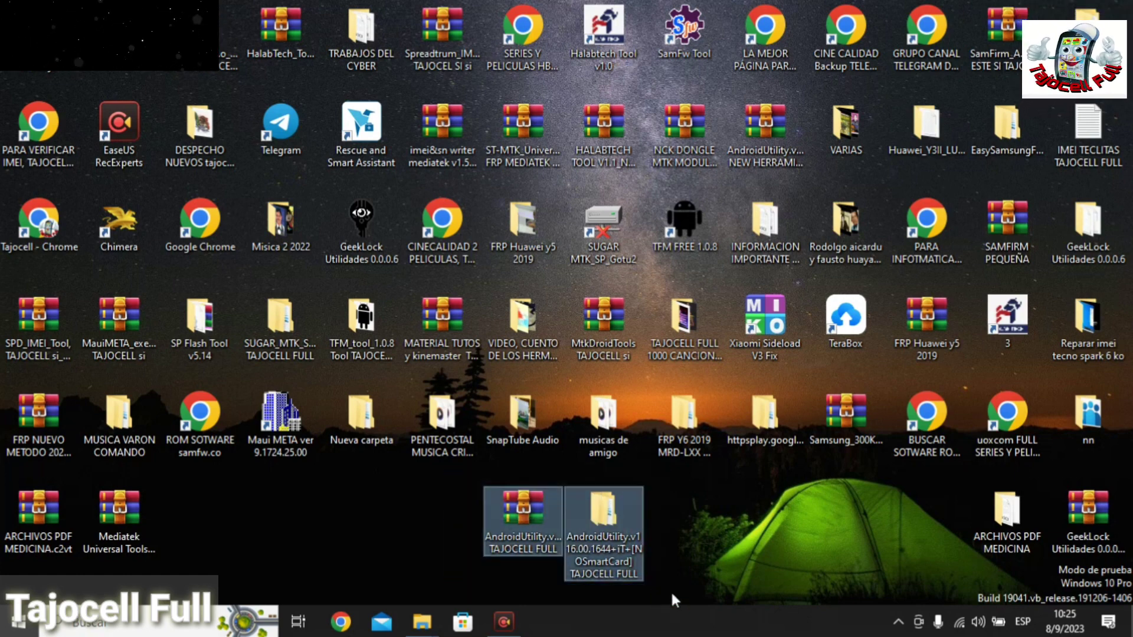
pyautogui.click(675, 491)
pyautogui.moveTo(677, 494); pyautogui.dragTo(371, 539)
pyautogui.click(371, 538)
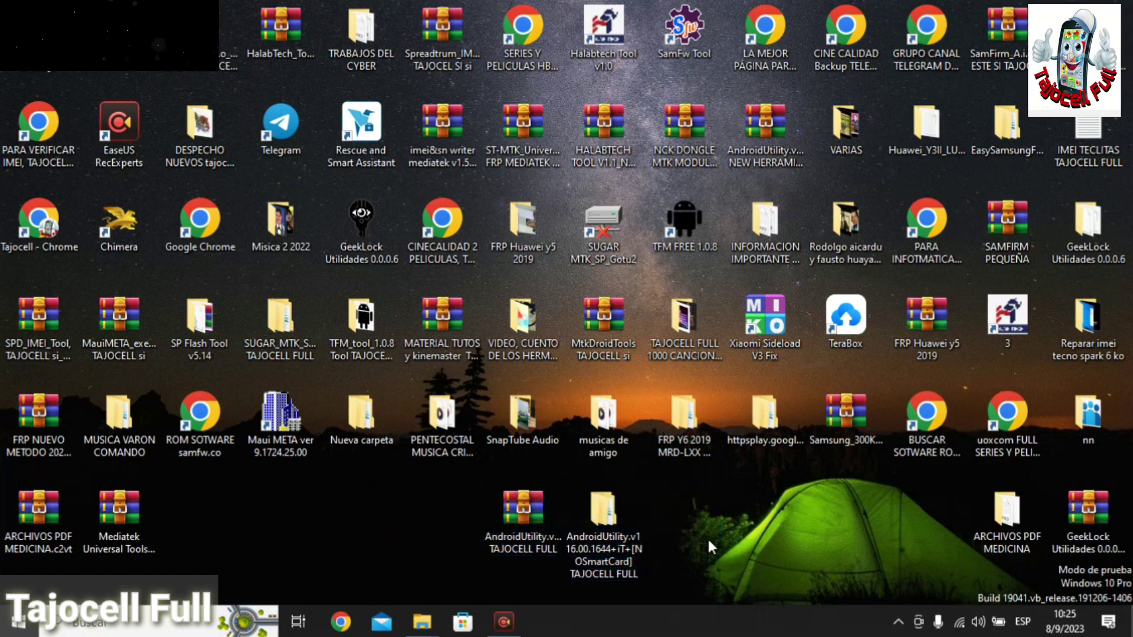